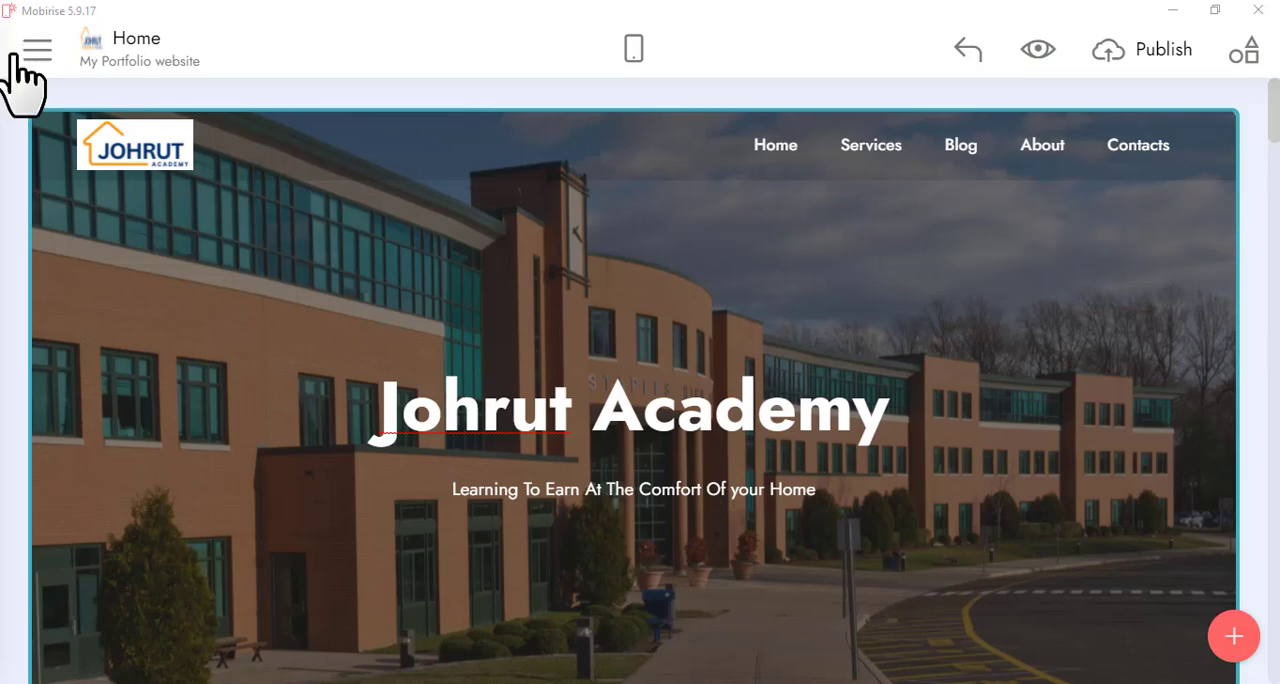
Open the dialog for creating a new site from the sites list
left_click(24, 56)
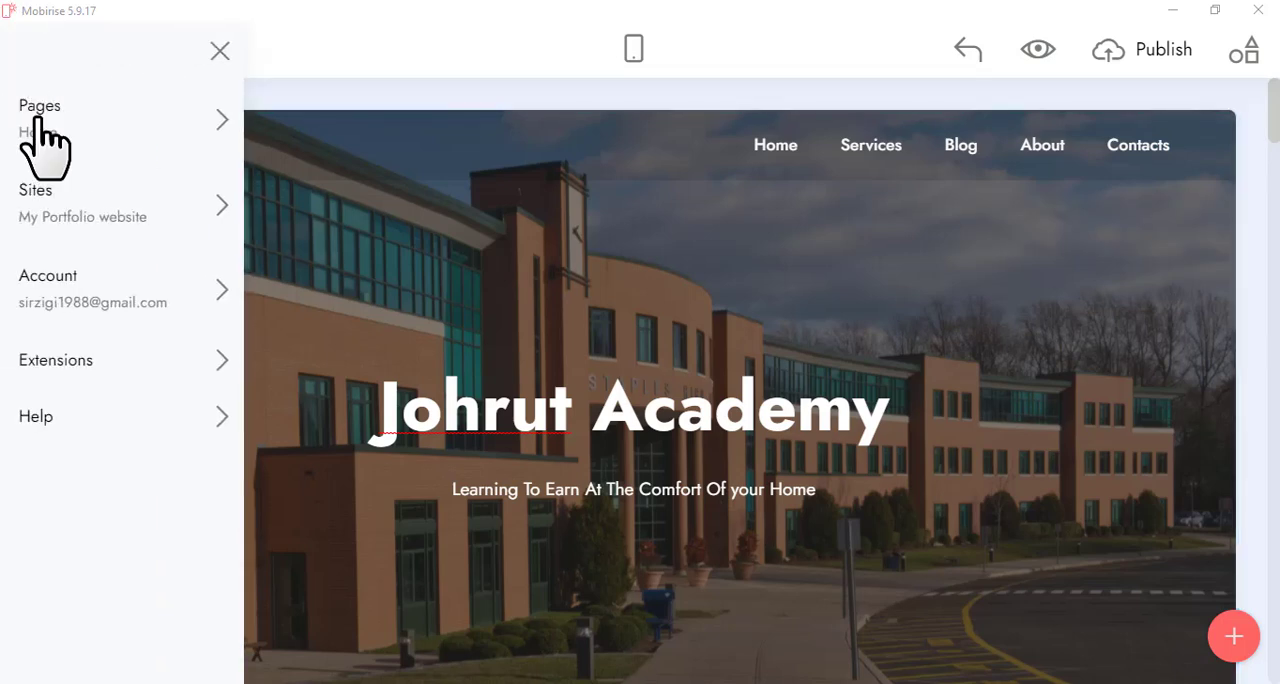
left_click(78, 230)
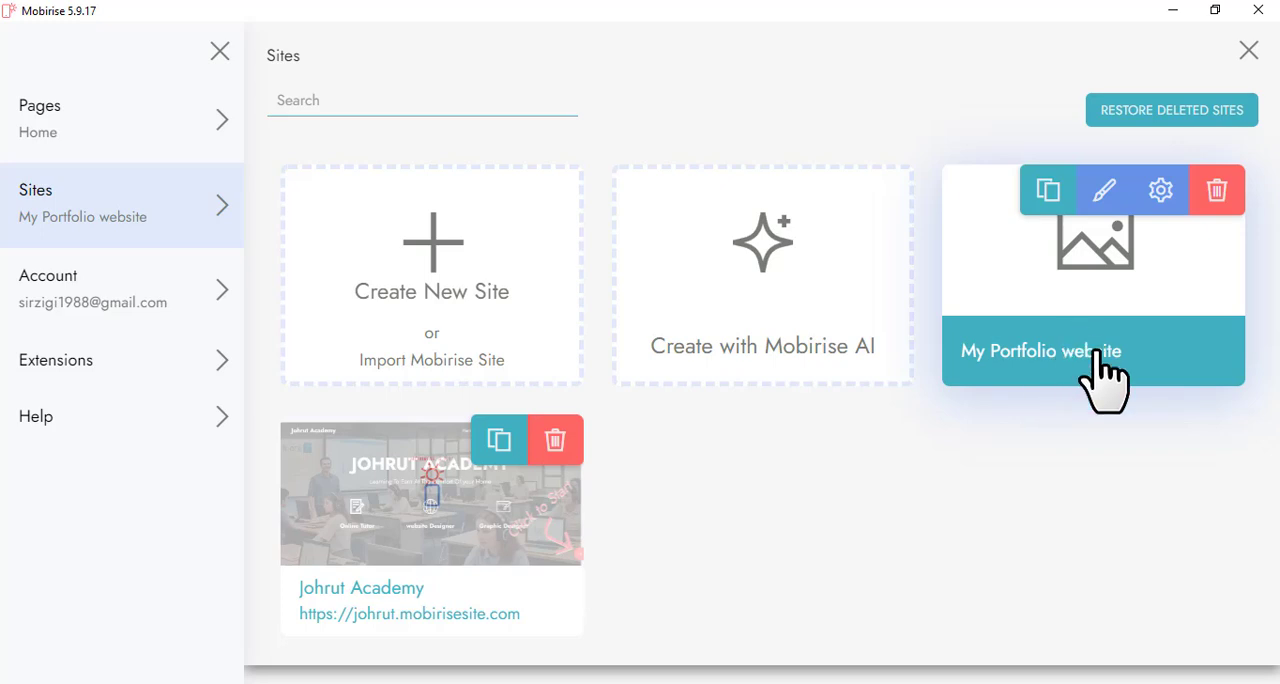
left_click(455, 297)
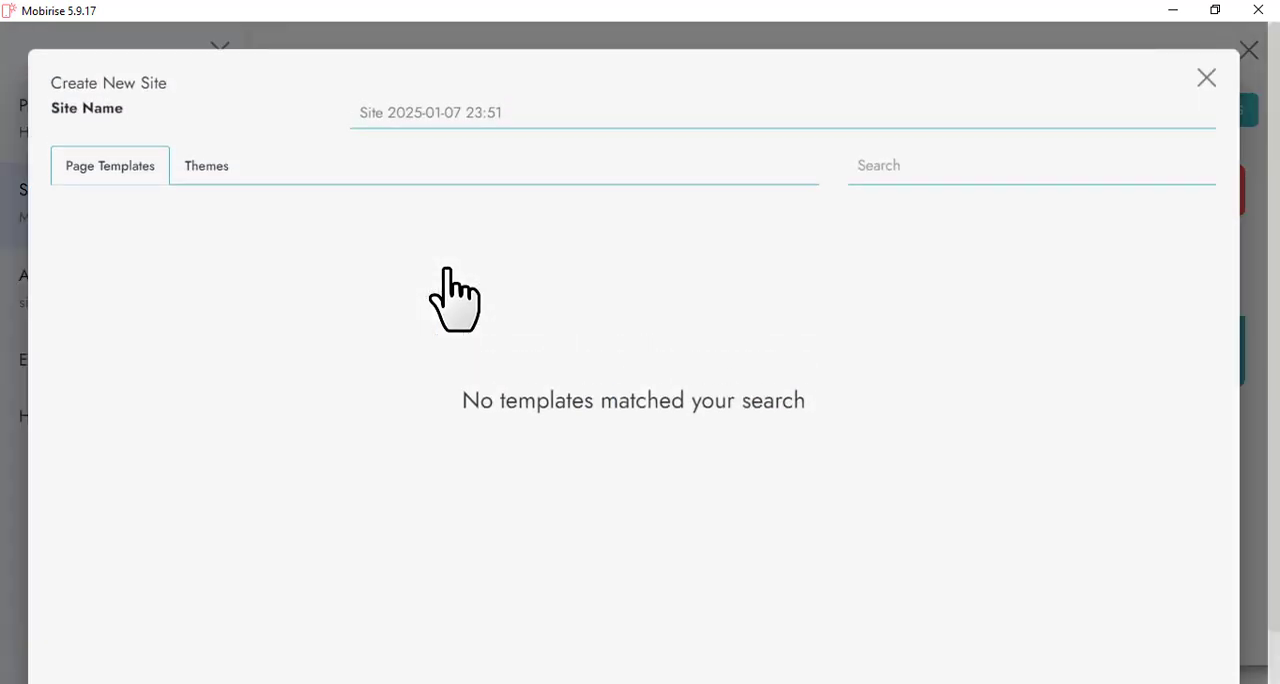
Name the new site My Training site
left_click(442, 112)
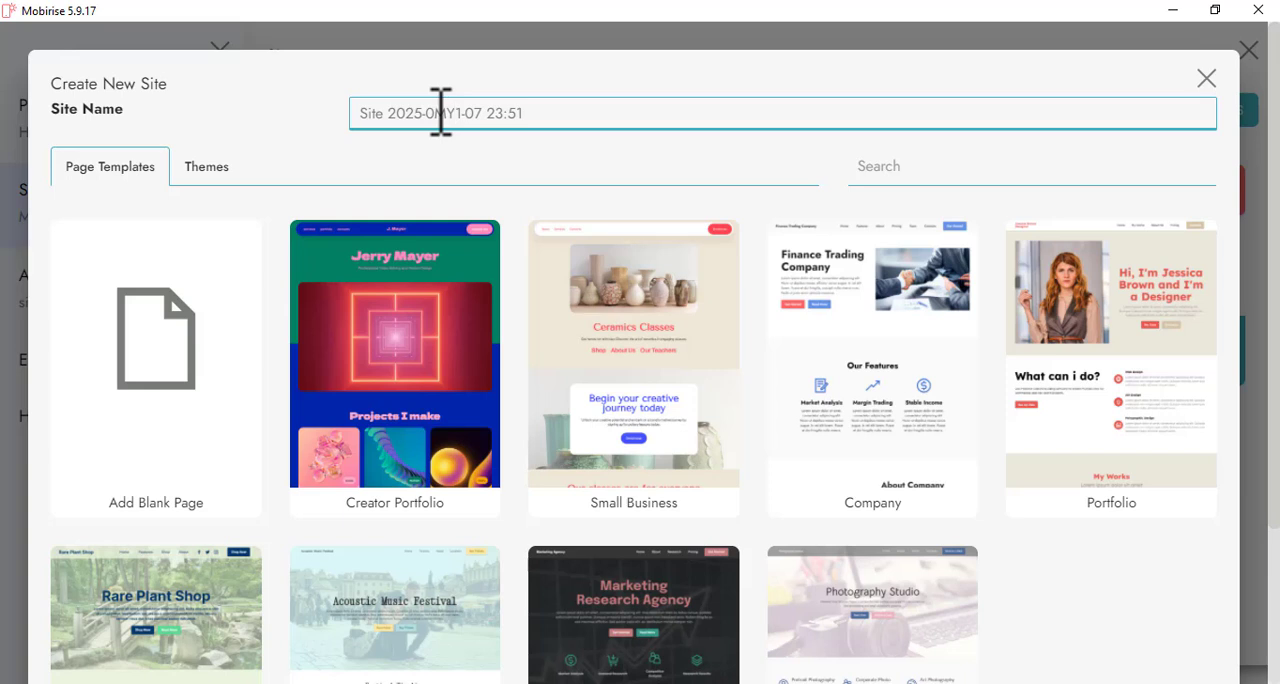
key("ctrl+a")
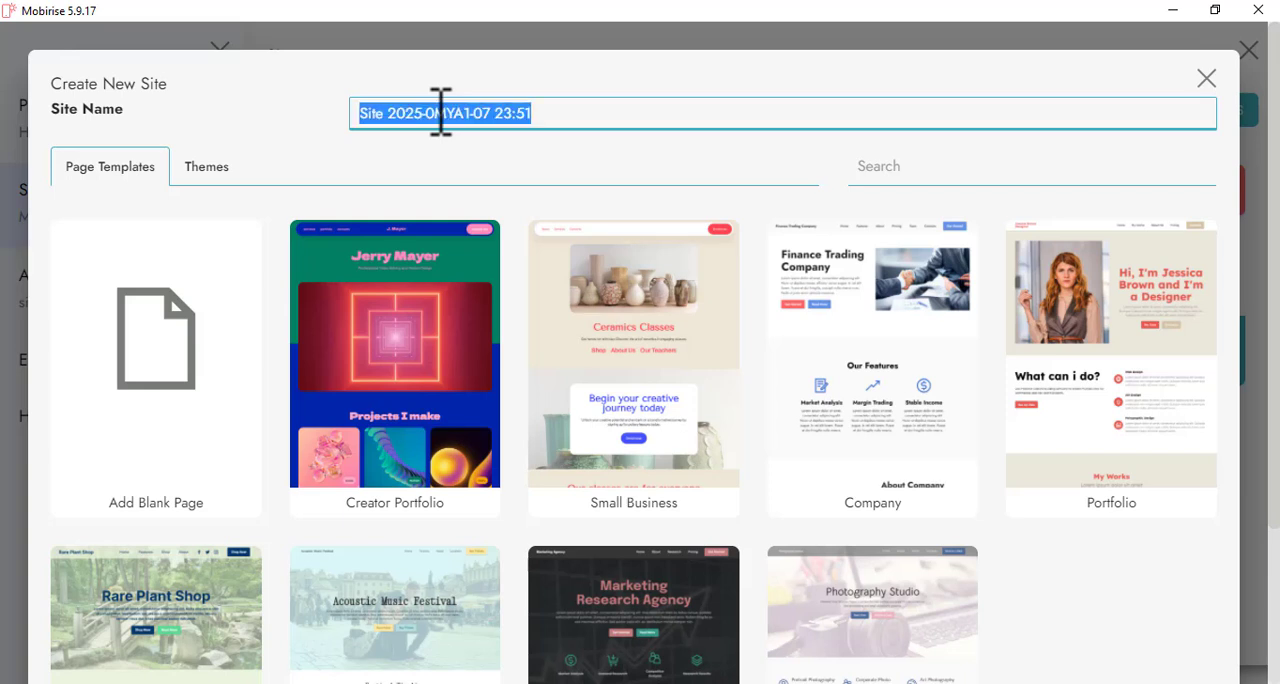
type("My Training site")
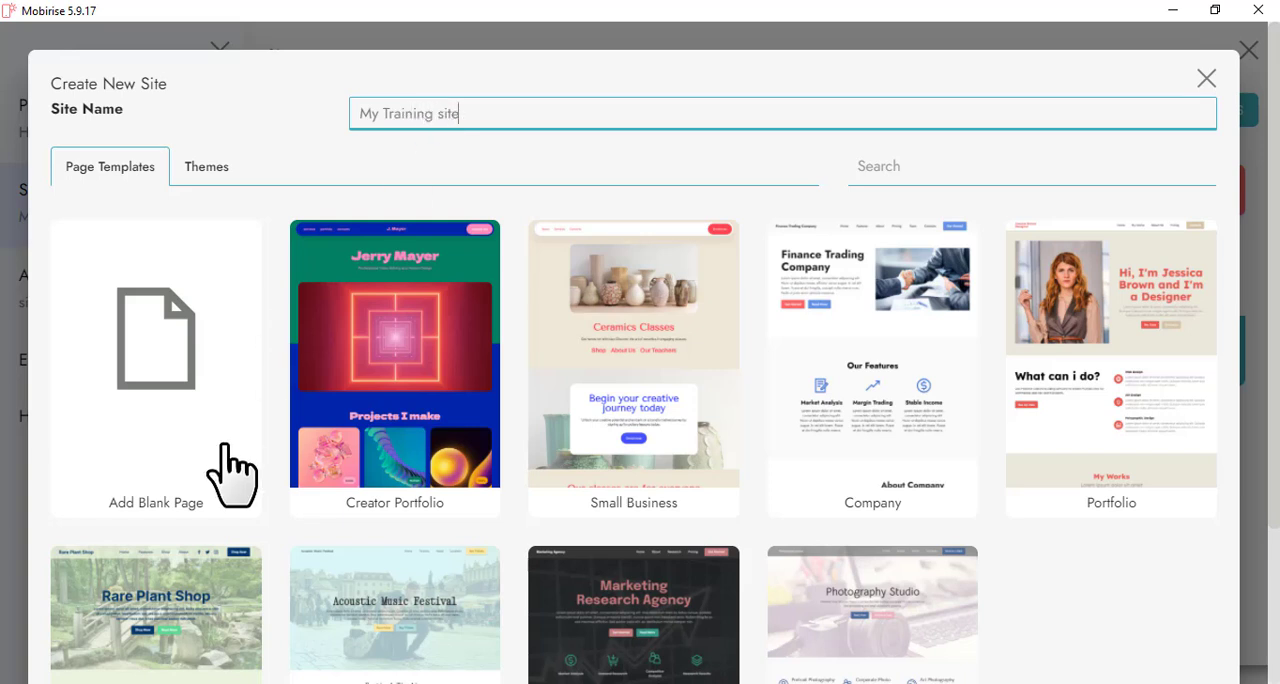
Create the site from the Mobirise 5 theme using its Portfolio template
left_click(192, 170)
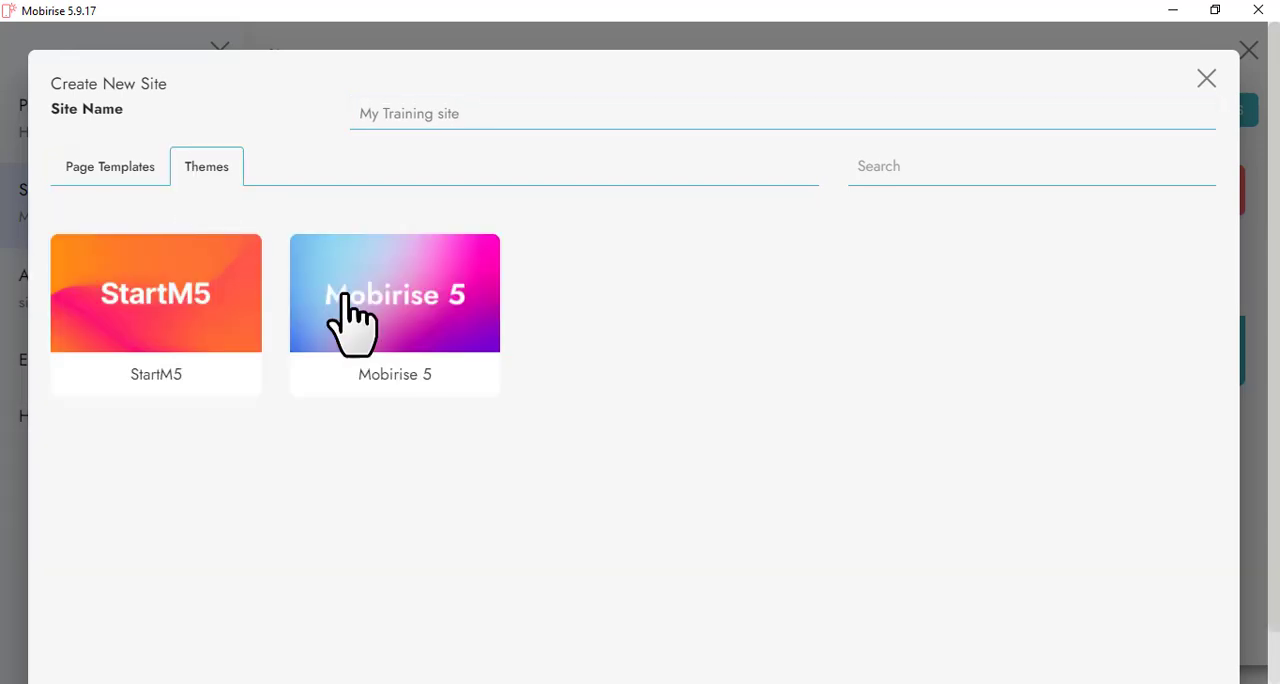
left_click(198, 352)
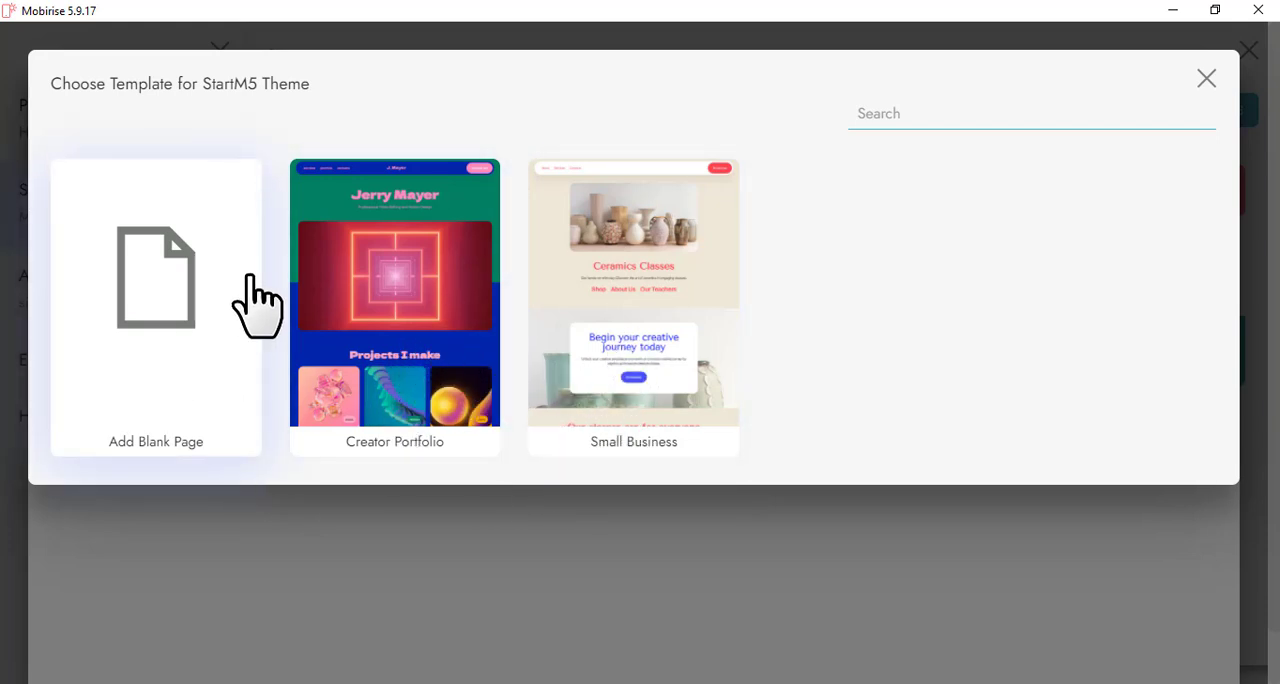
left_click(1207, 79)
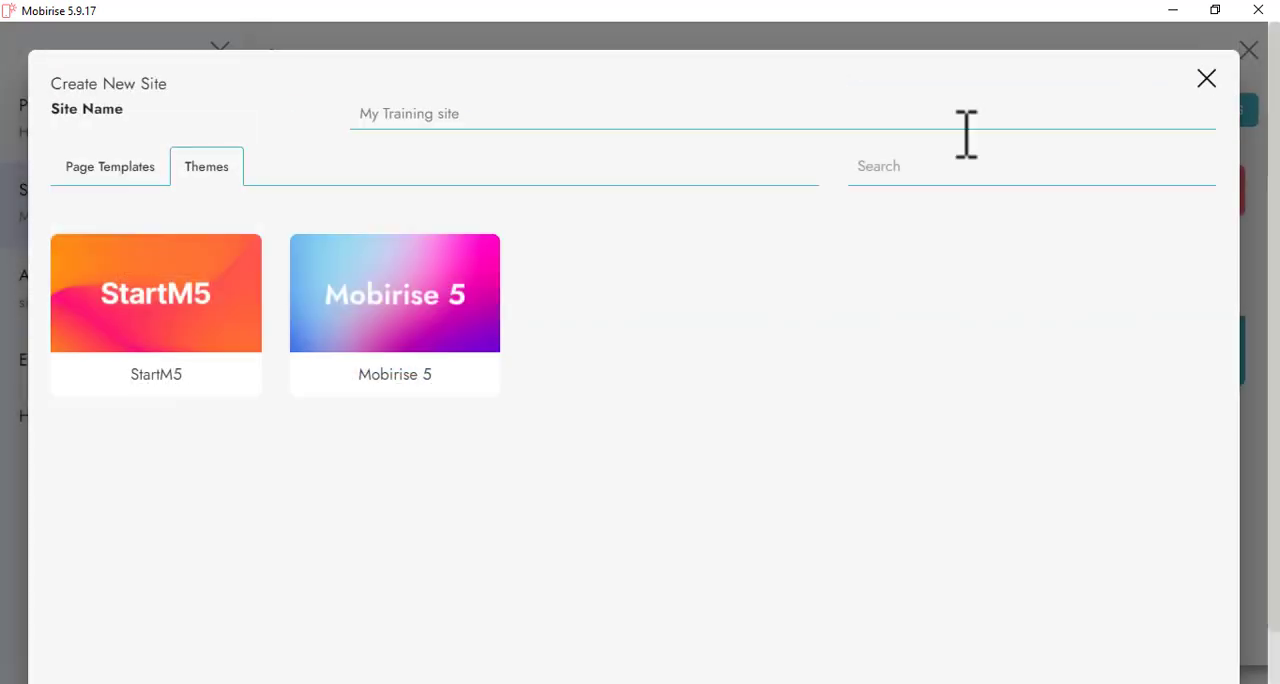
left_click(412, 350)
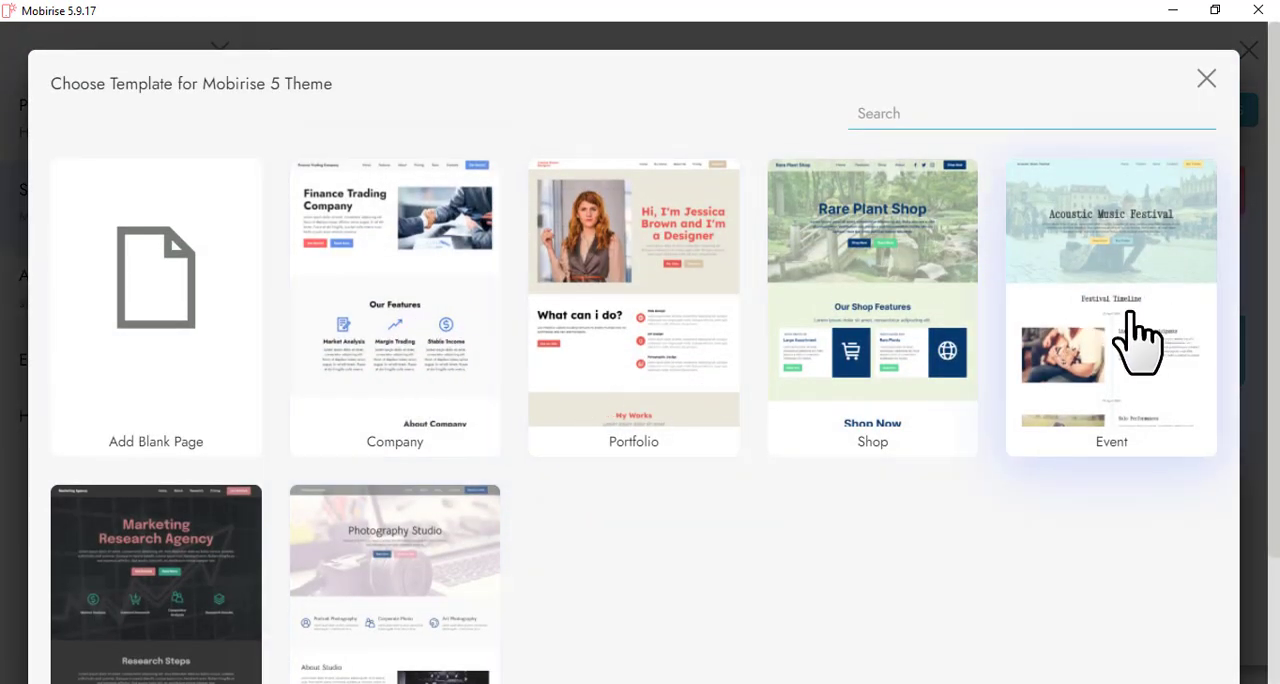
scroll(240, 470, "down", 2)
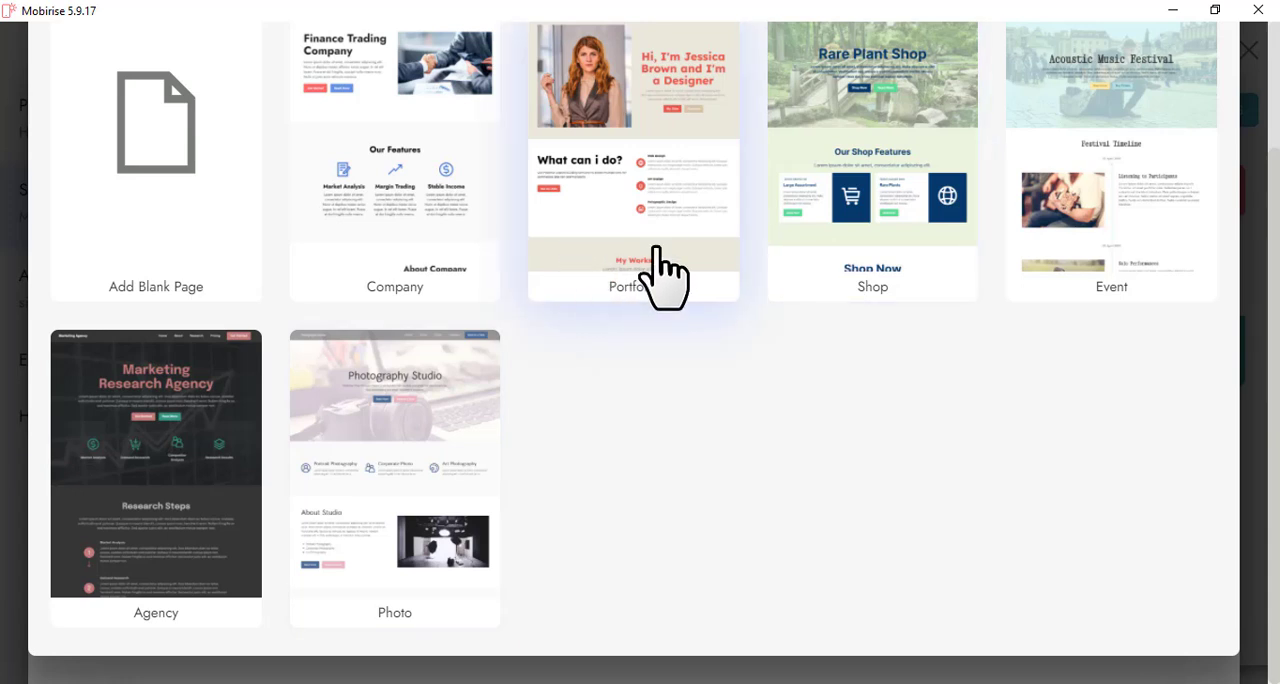
left_click(660, 155)
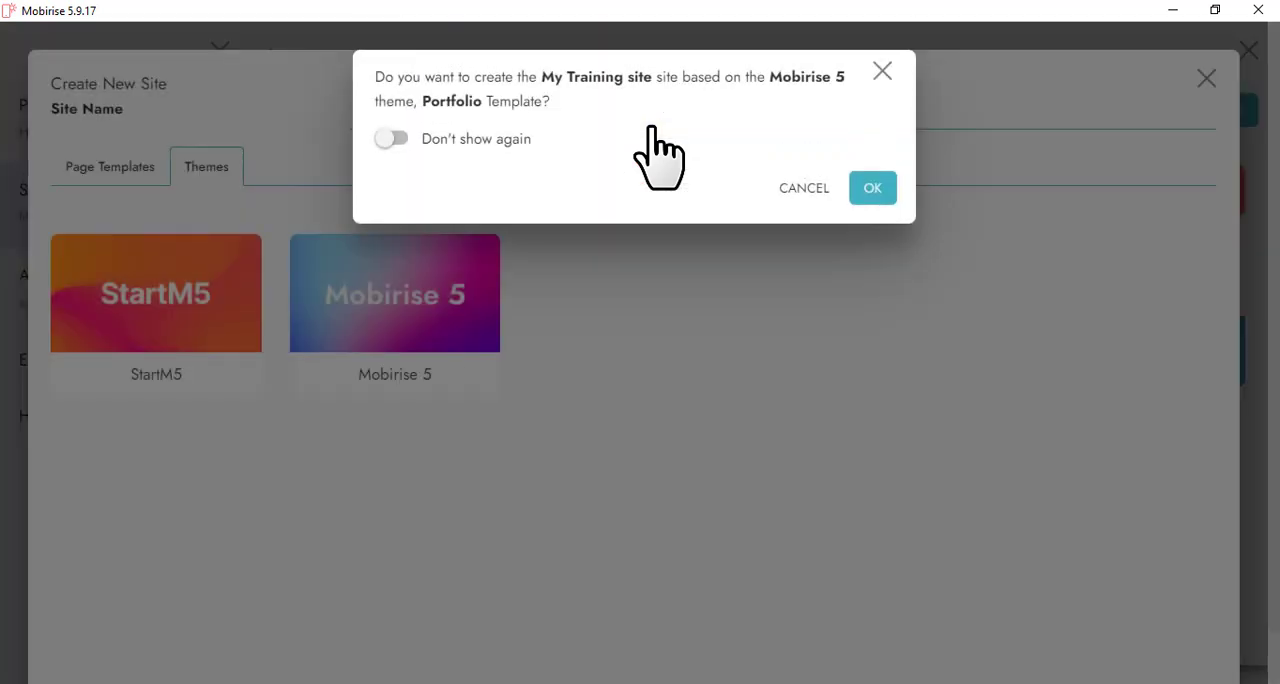
left_click(868, 195)
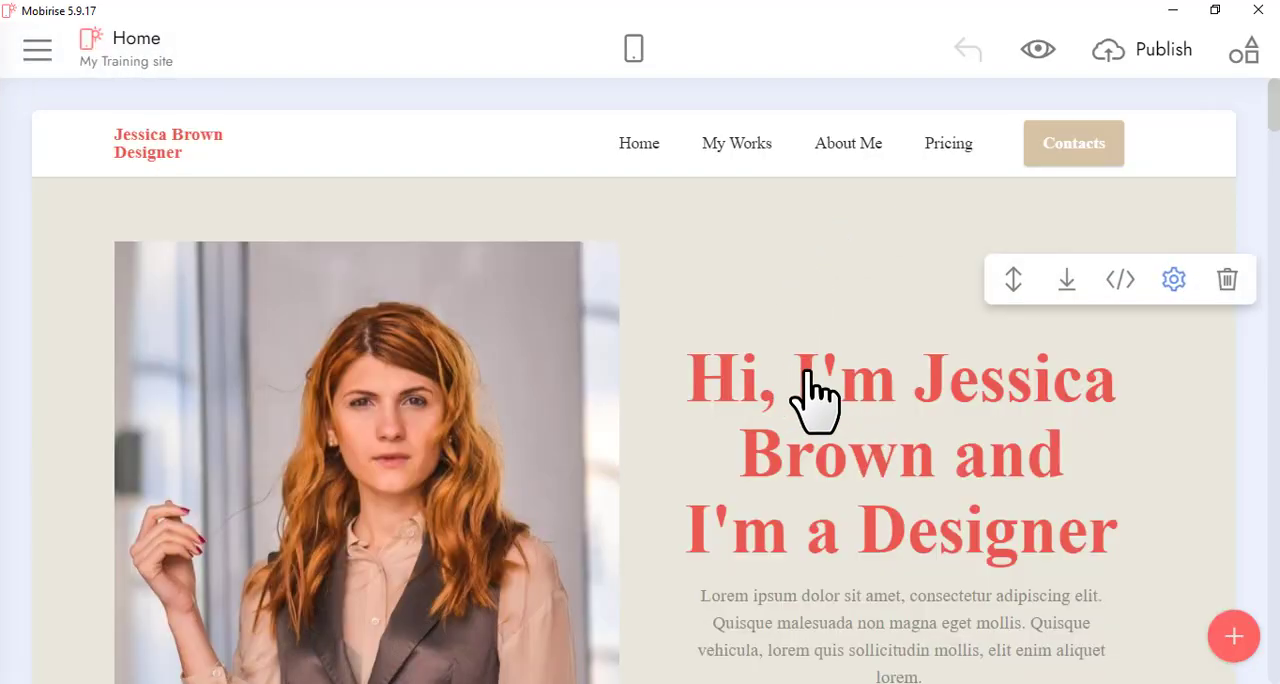
Scroll through the new home page to review all of the template's sections
scroll(857, 398, "down", 10)
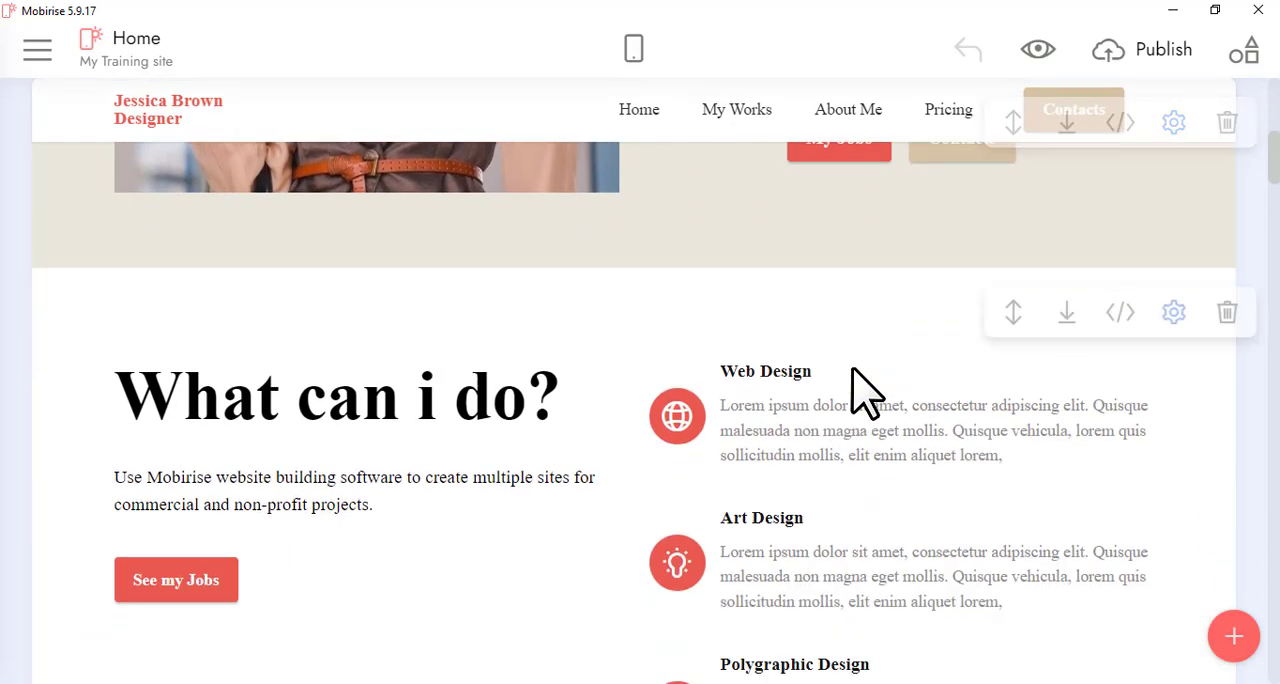
scroll(857, 398, "down", 10)
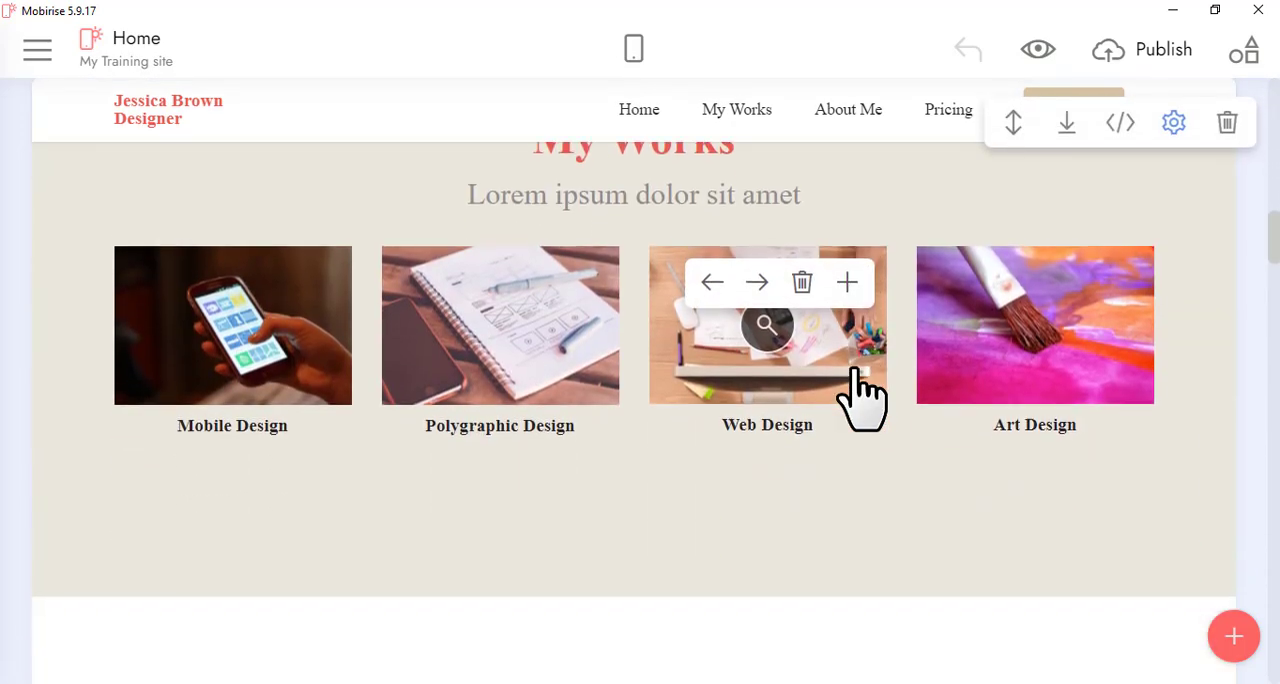
scroll(860, 392, "down", 10)
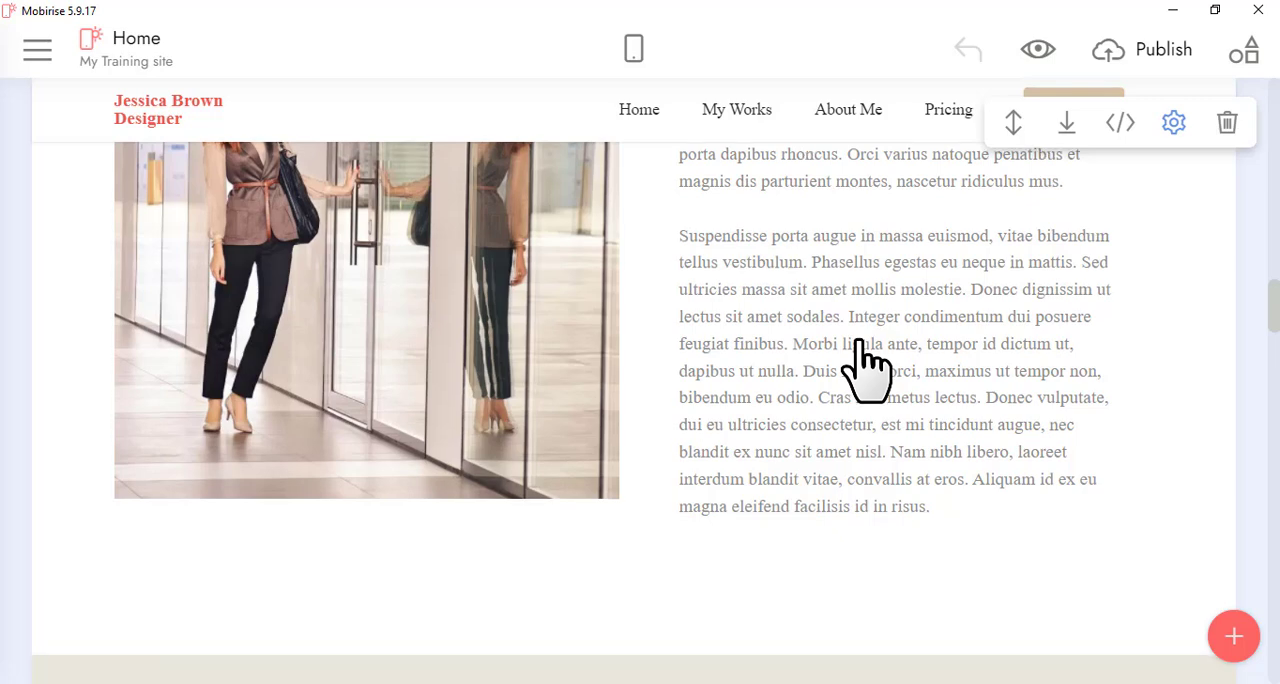
scroll(870, 365, "down", 8)
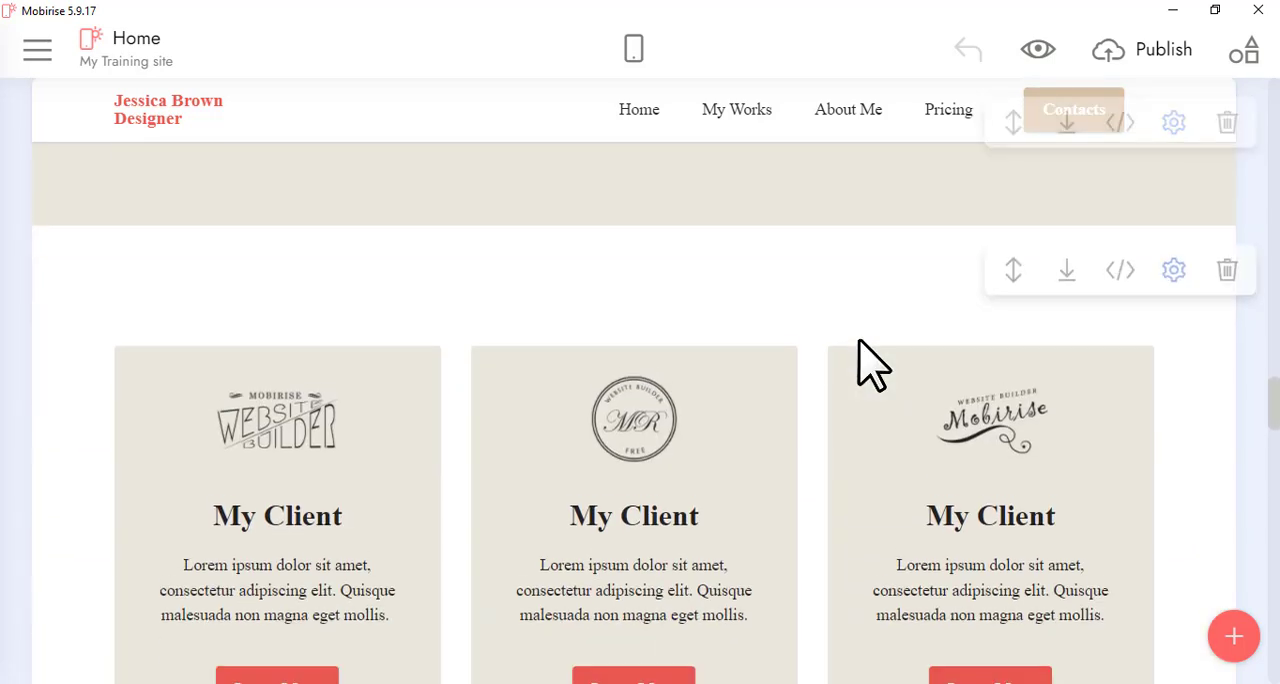
scroll(870, 365, "down", 10)
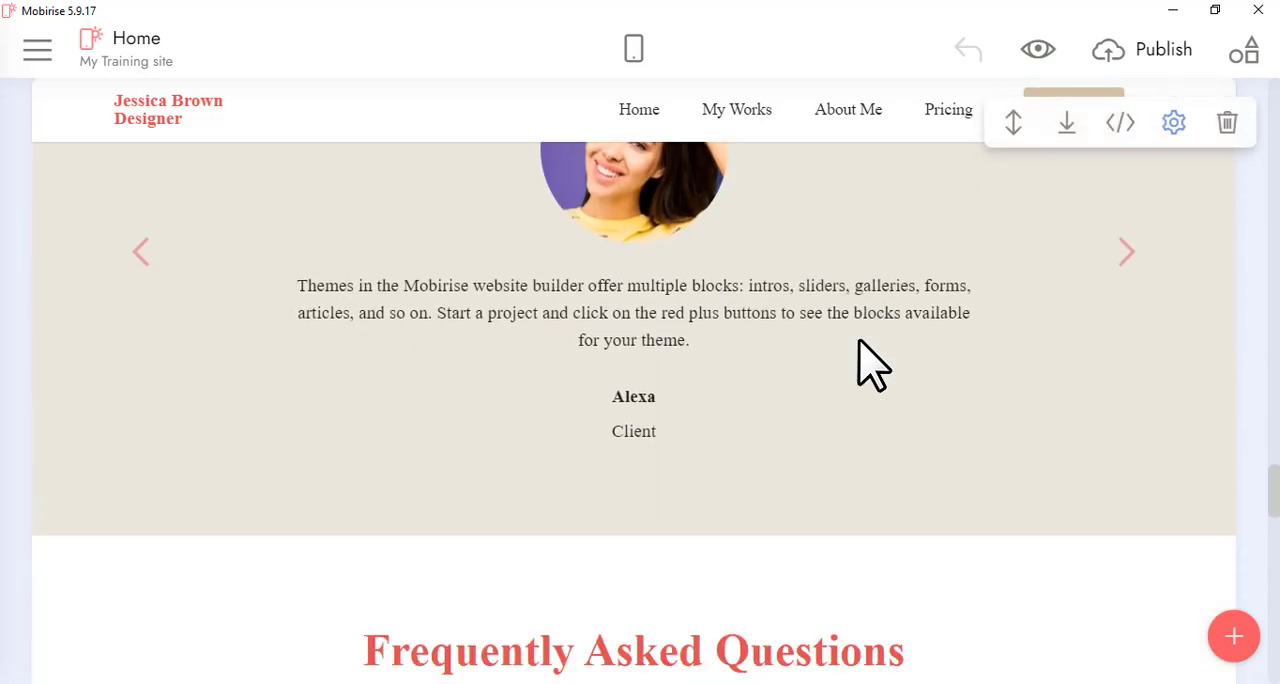
scroll(870, 365, "down", 3)
scroll(870, 365, "down", 1)
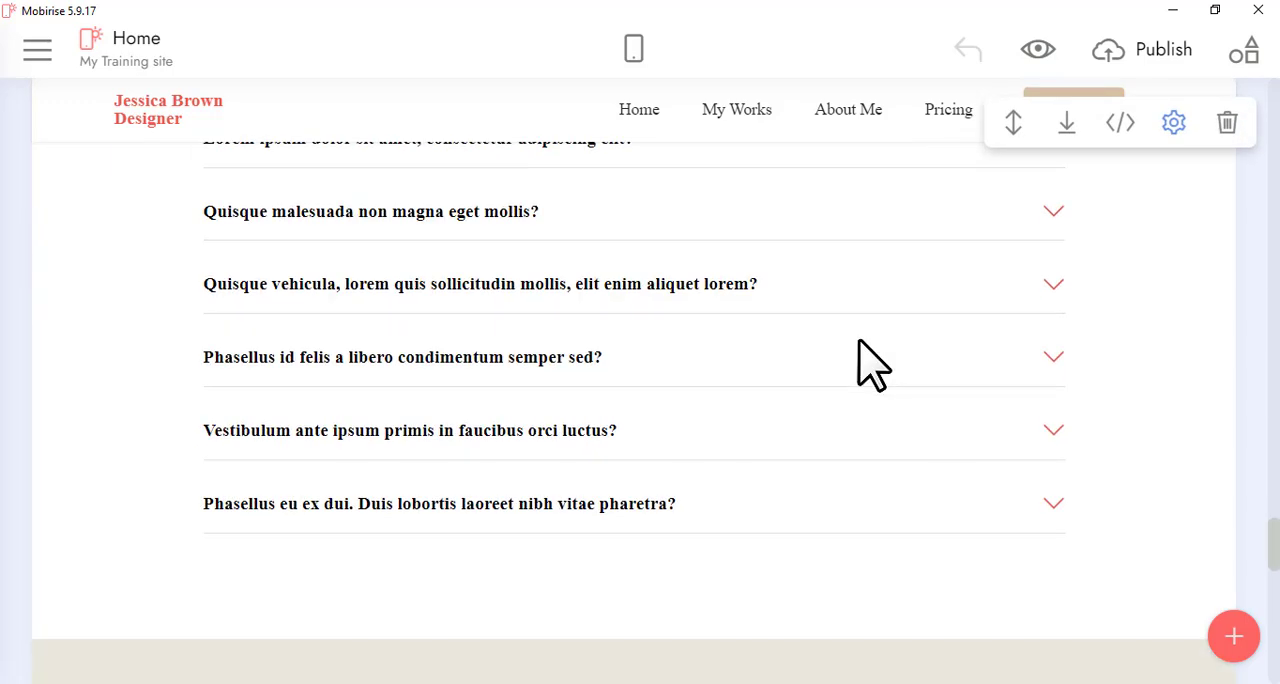
scroll(870, 365, "down", 3)
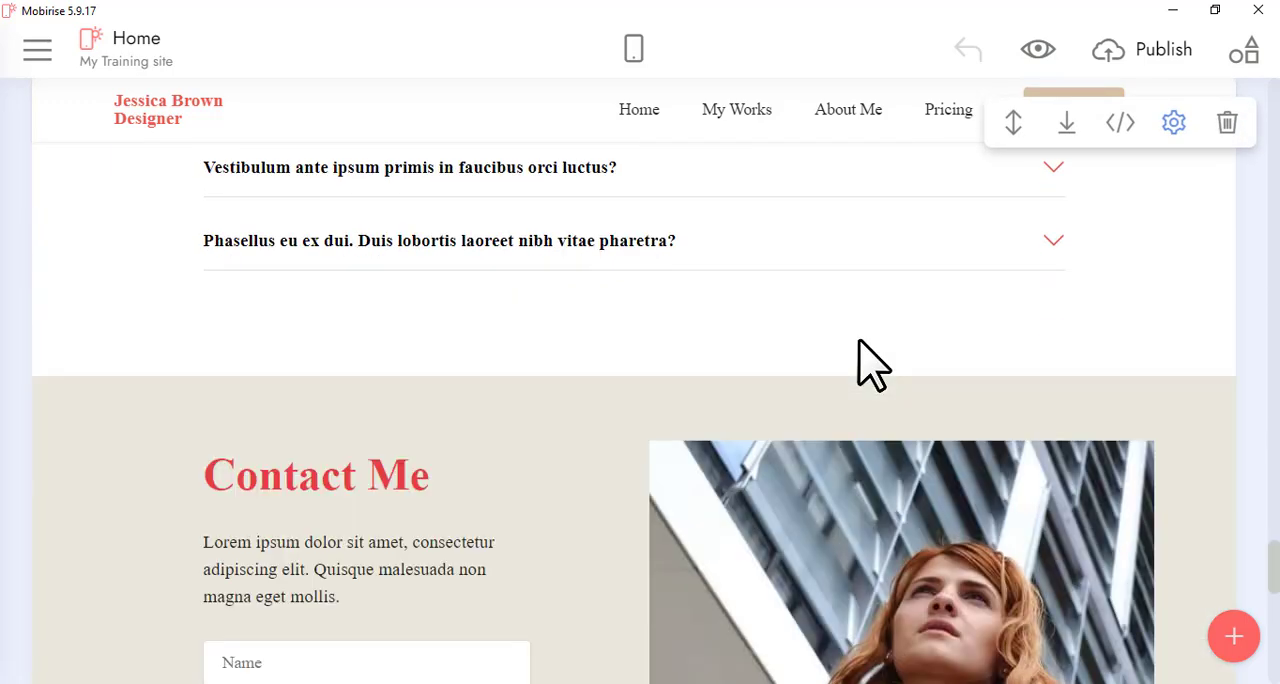
scroll(870, 365, "down", 12)
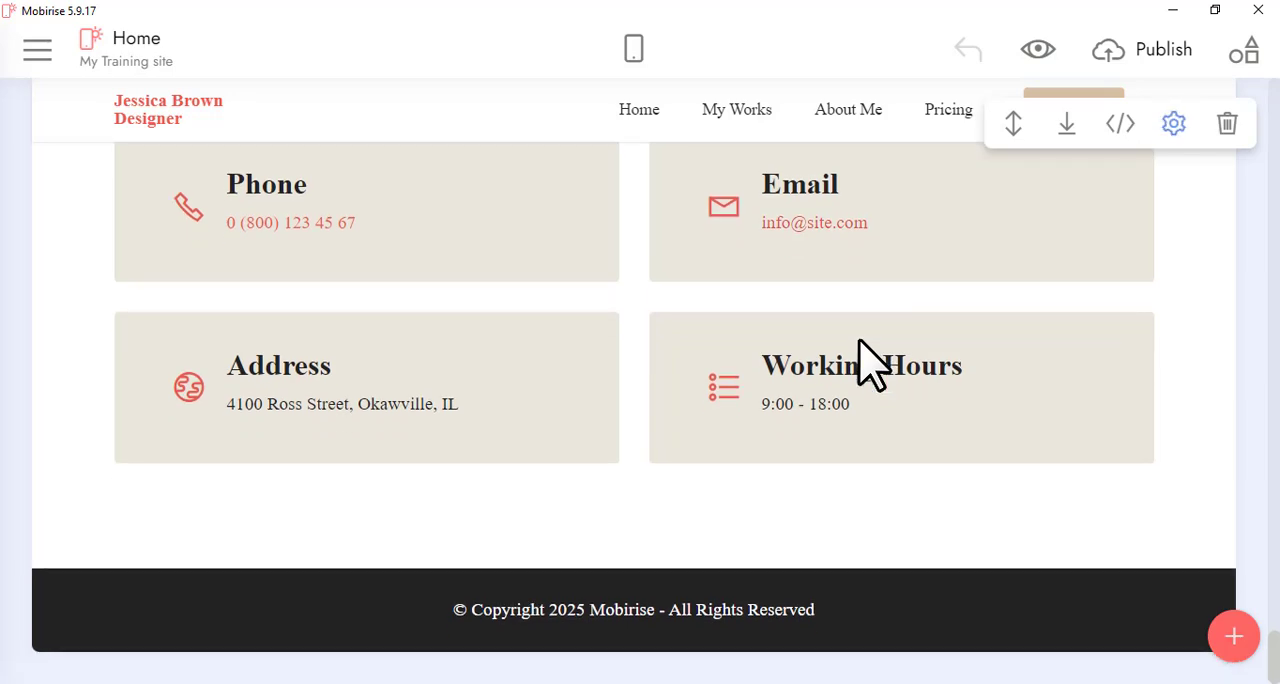
scroll(870, 365, "up", 15)
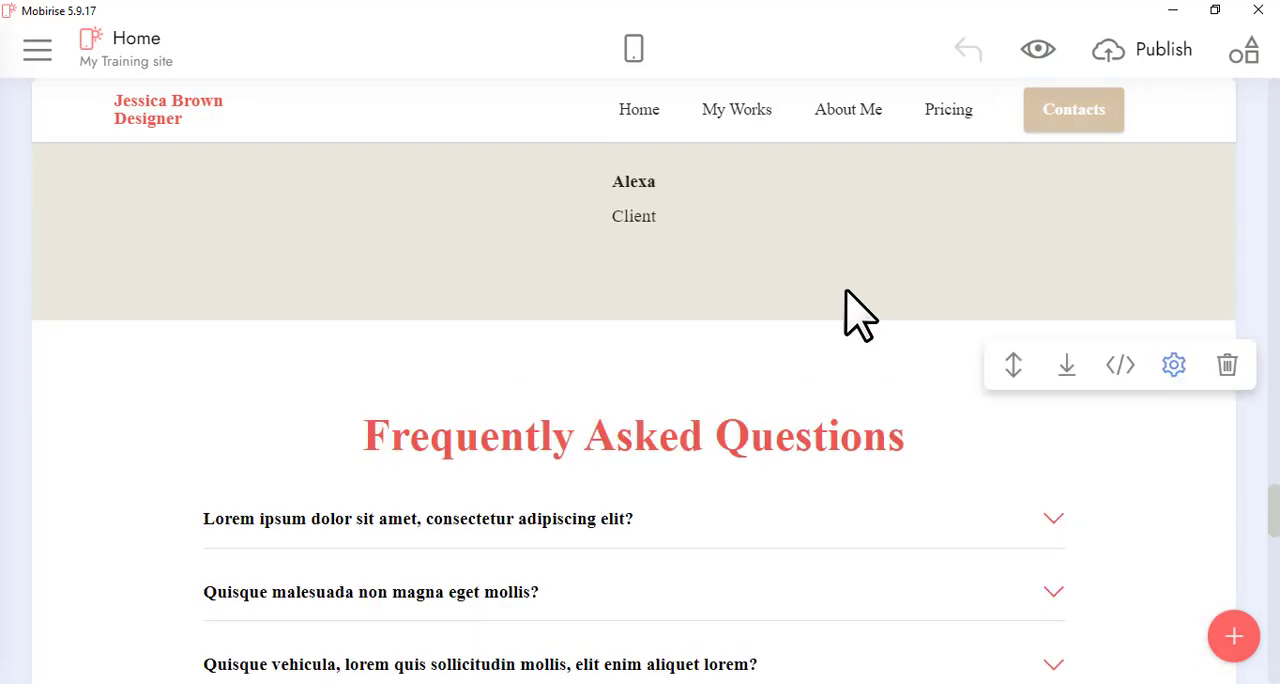
scroll(465, 210, "up", 5)
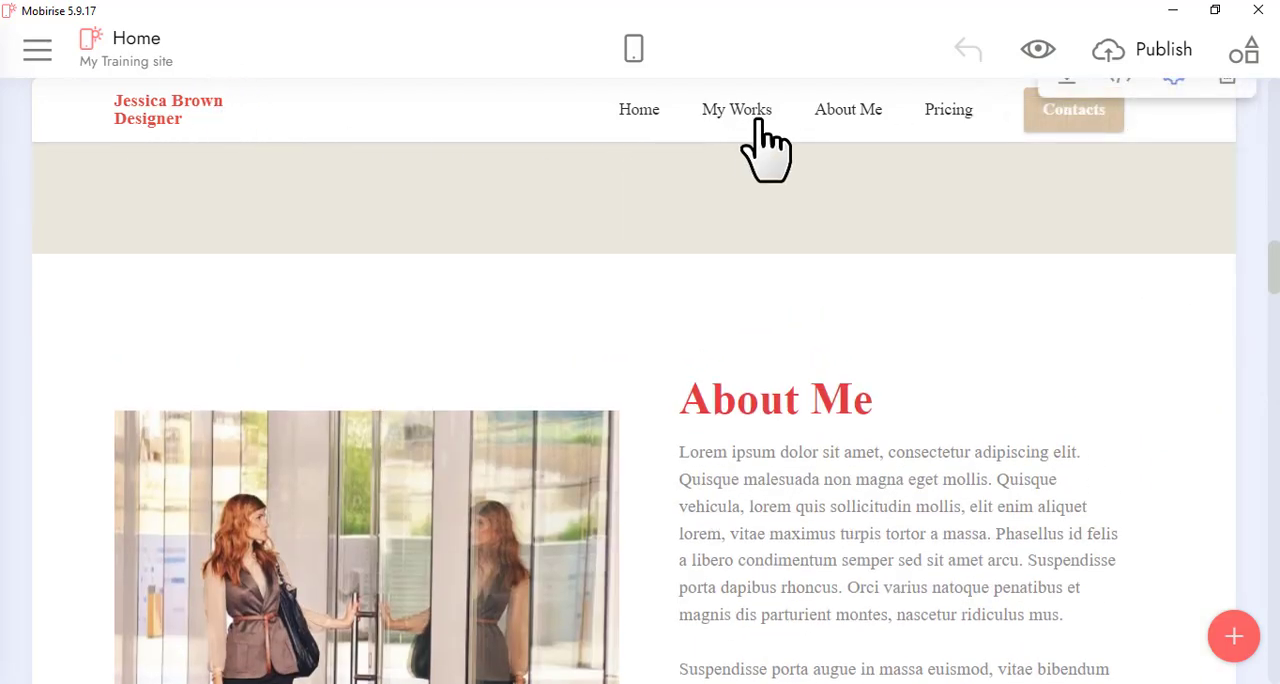
Replace the brand name text in the navigation bar with My Site
left_click(157, 117)
scroll(176, 128, "up", 10)
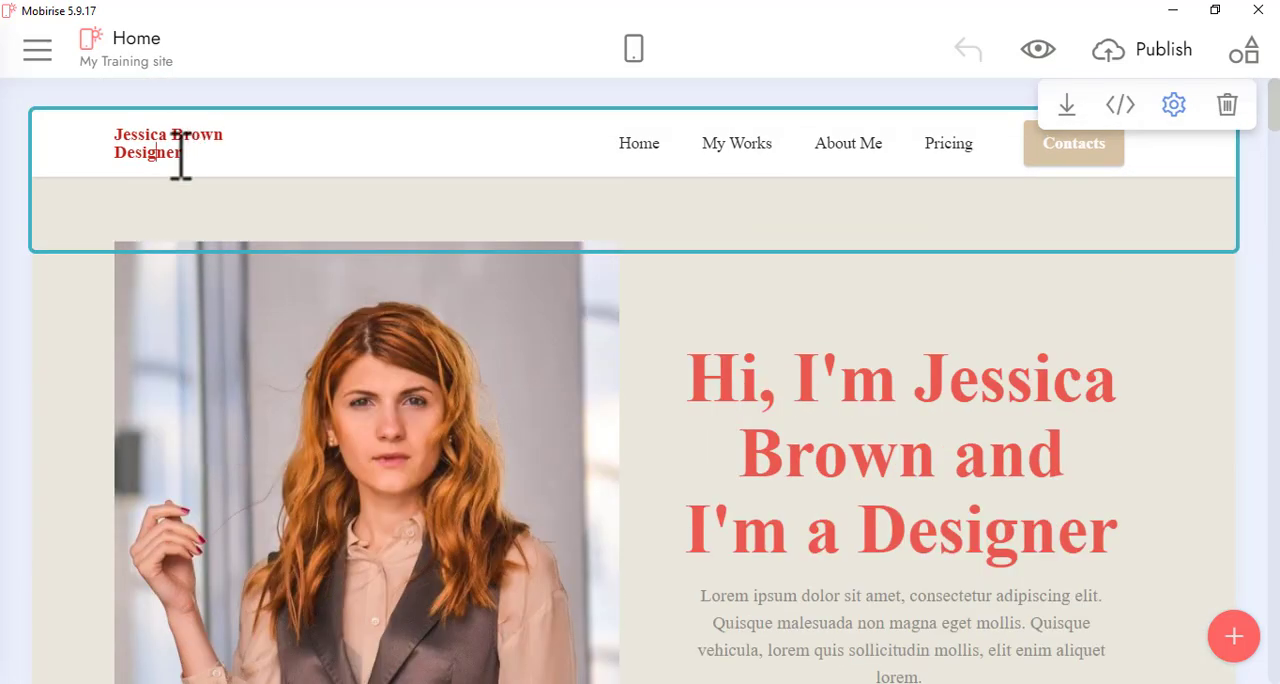
left_click_drag(194, 163, 120, 140)
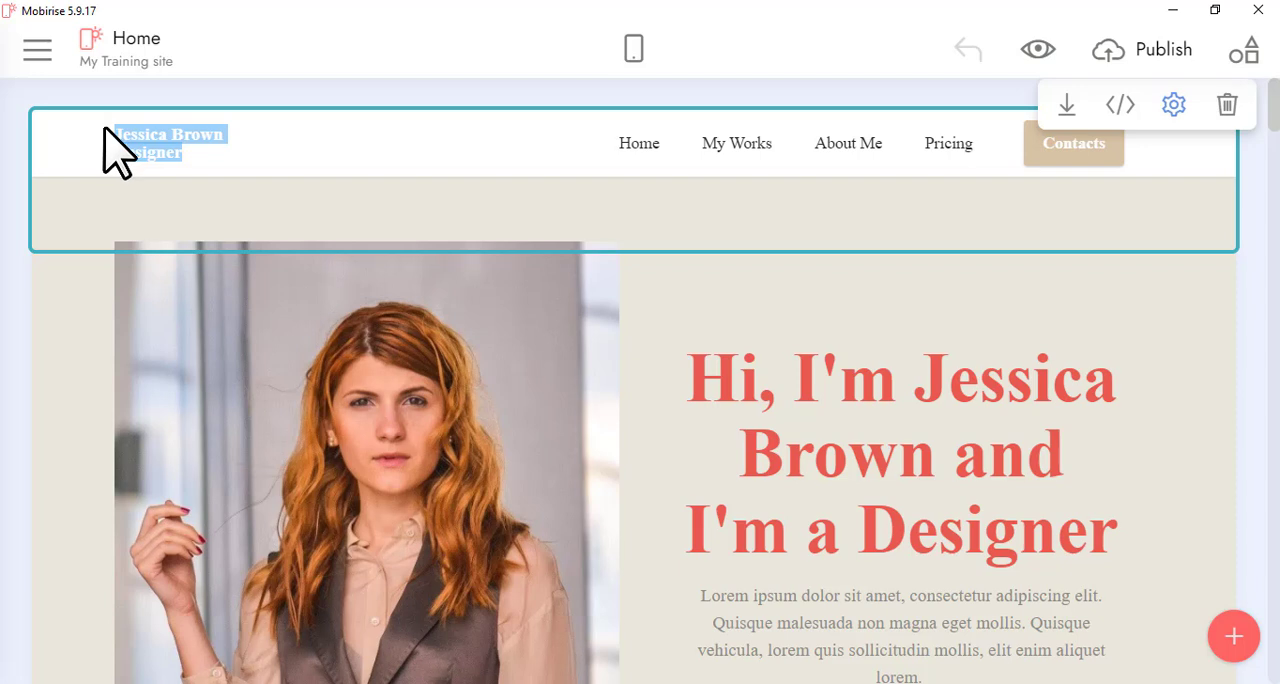
type("MY")
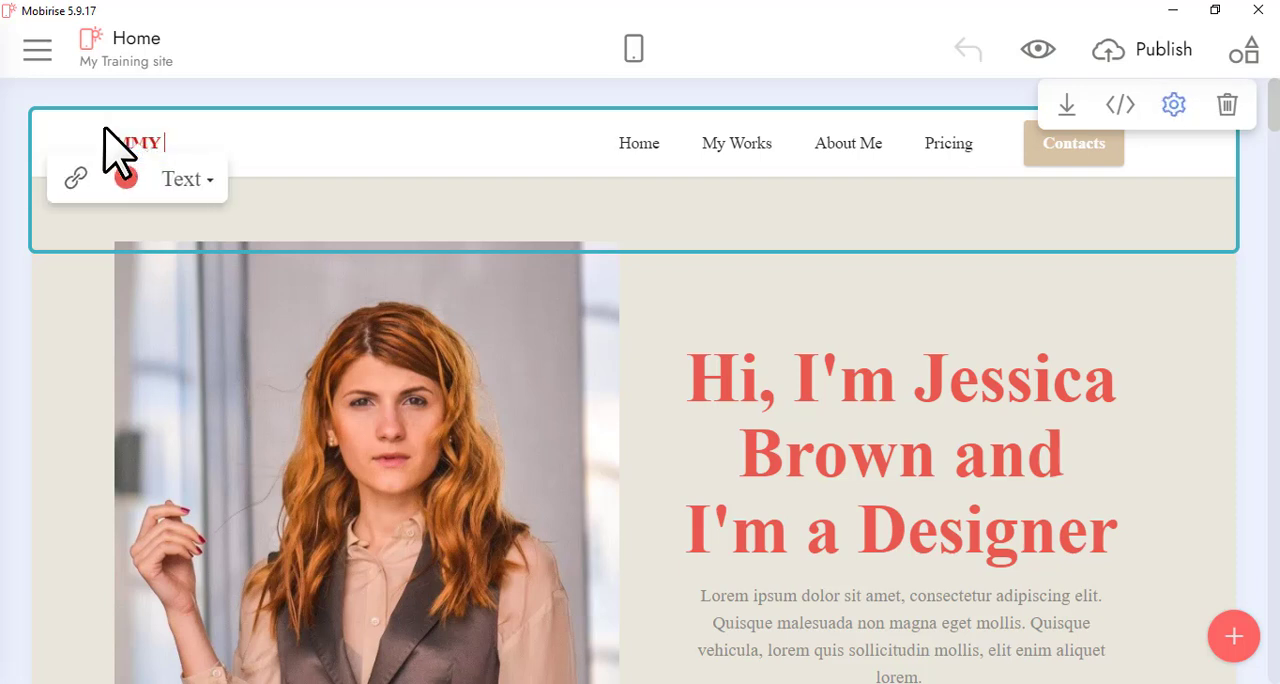
type(" Su")
key("BackSpace")
type("te")
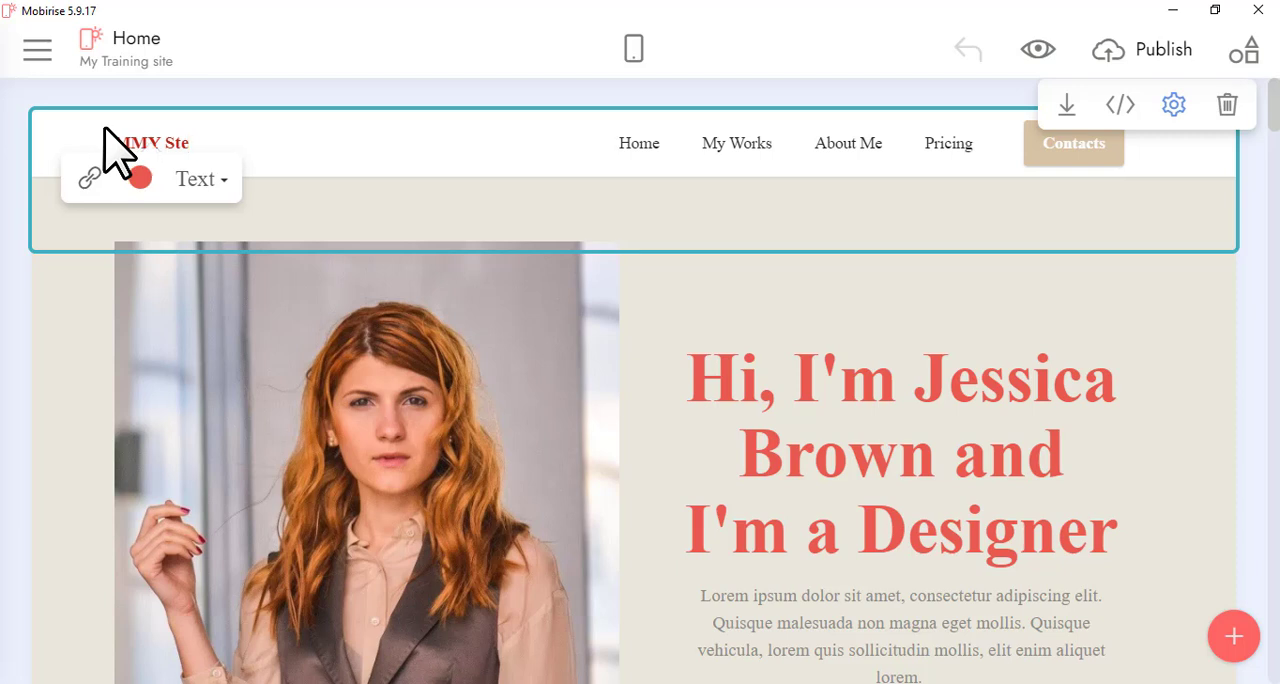
key("BackSpace")
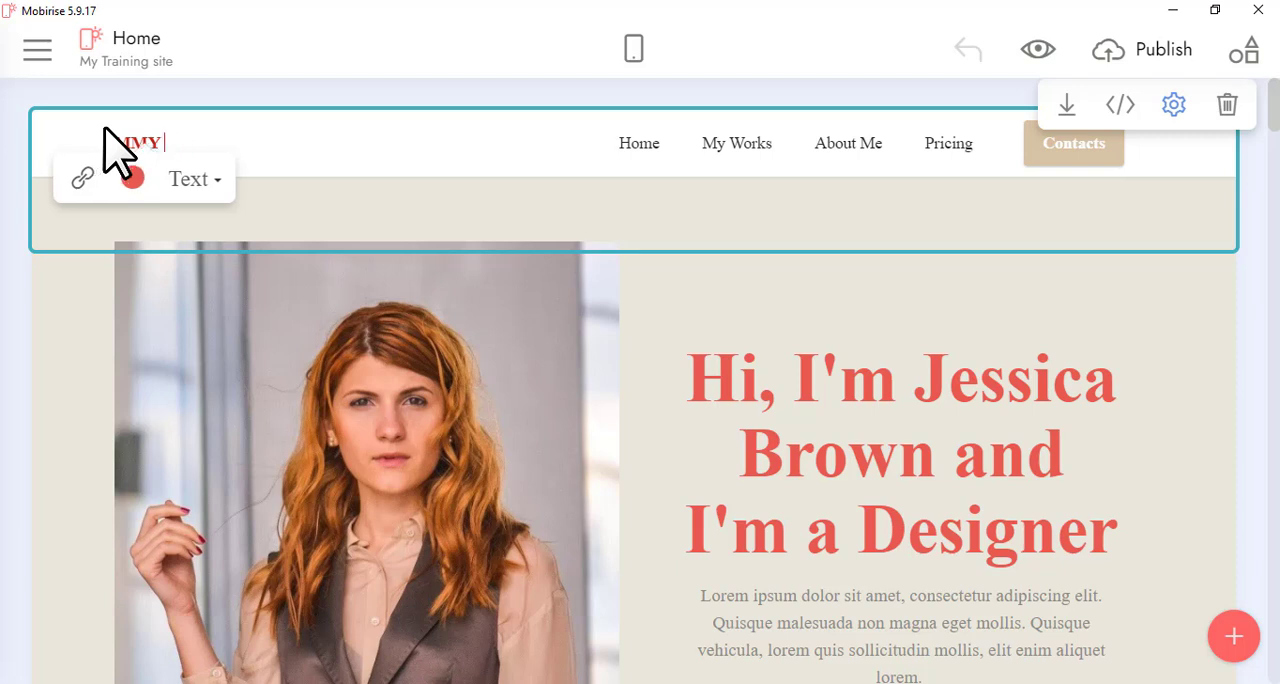
key("BackSpace")
key("BackSpace")
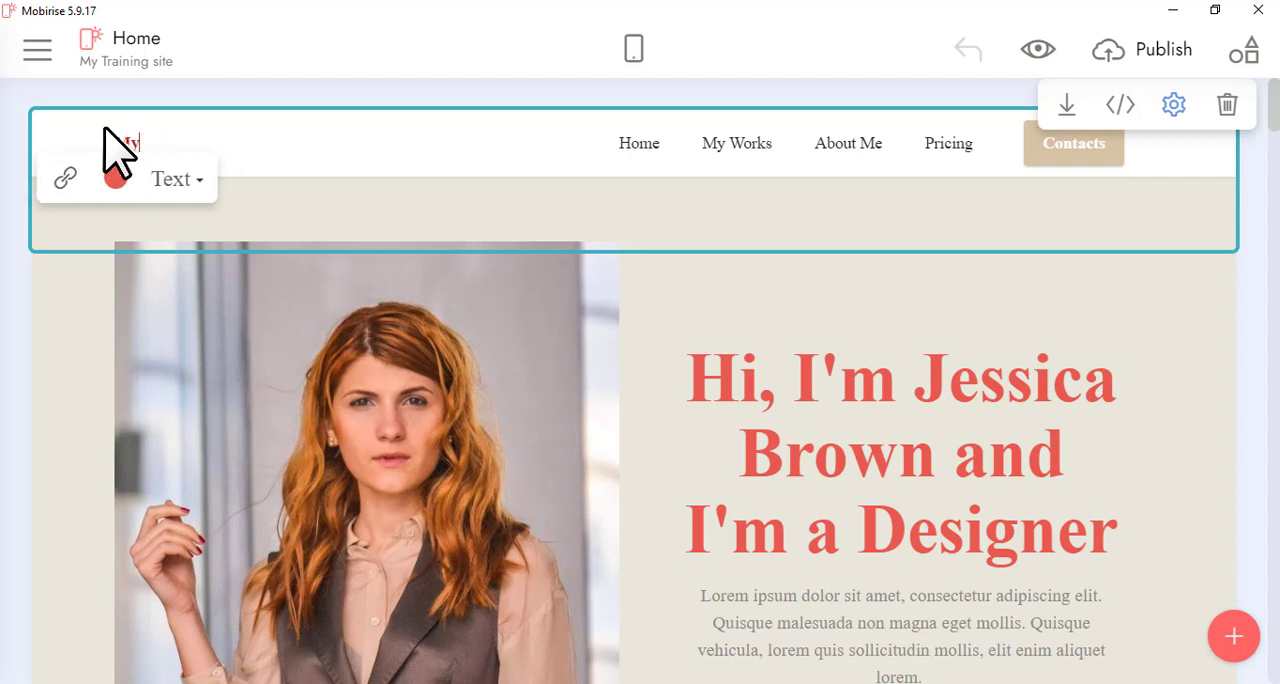
type("My Si")
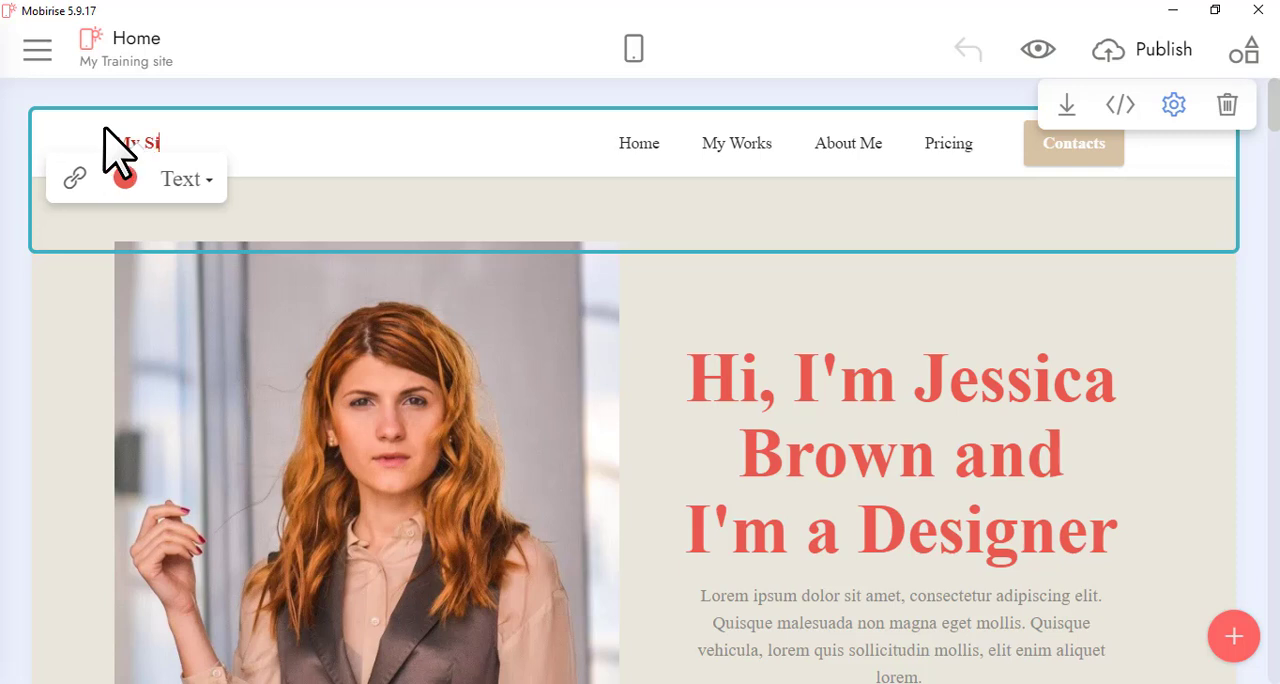
type("te")
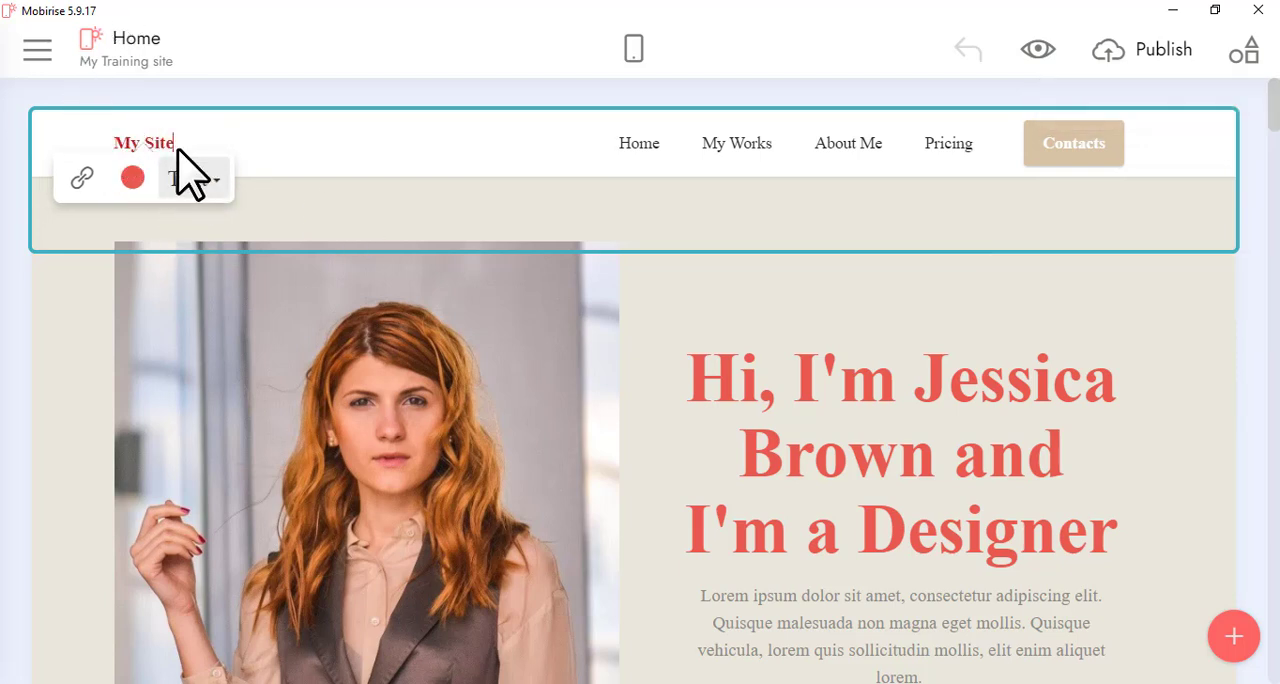
Turn on the logo in the navigation block's settings
left_click(1174, 106)
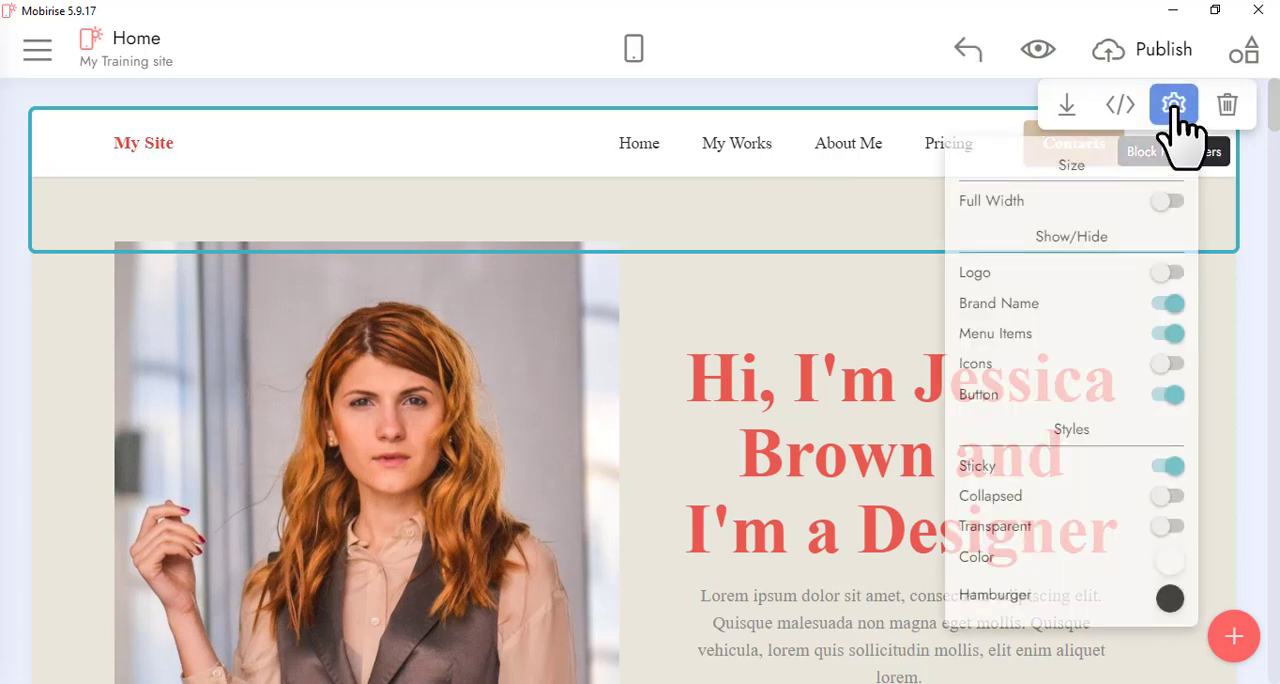
left_click(1168, 273)
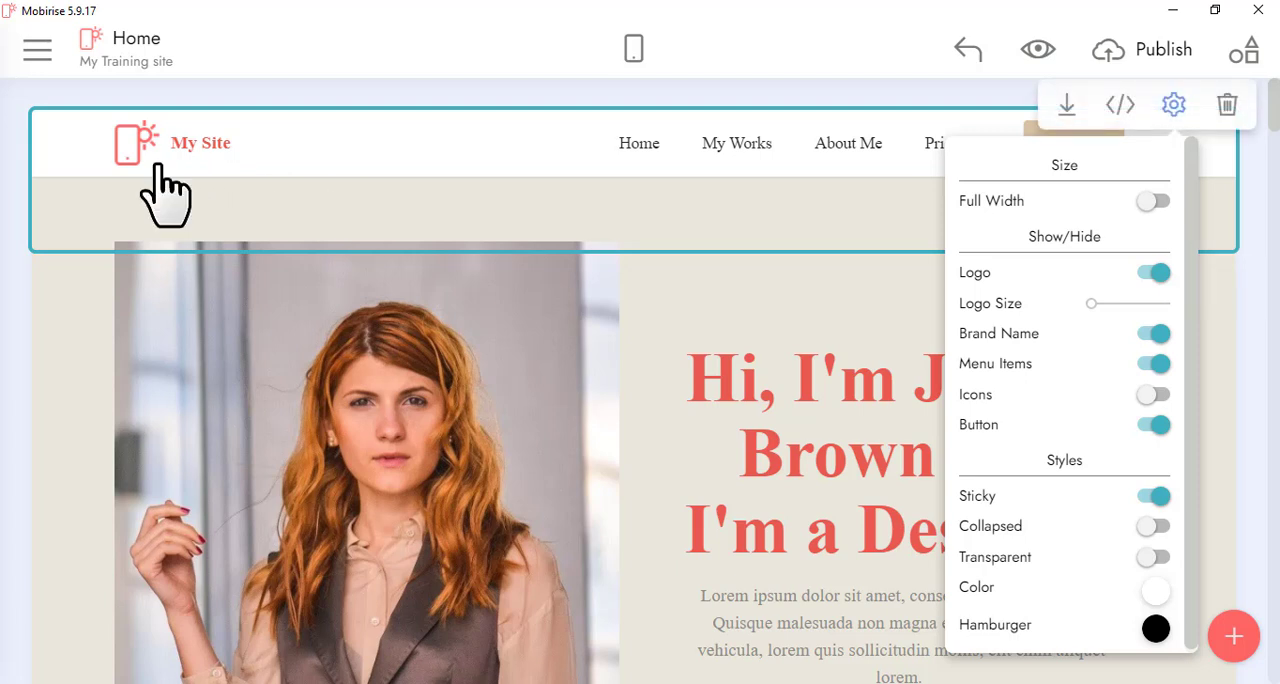
left_click(637, 198)
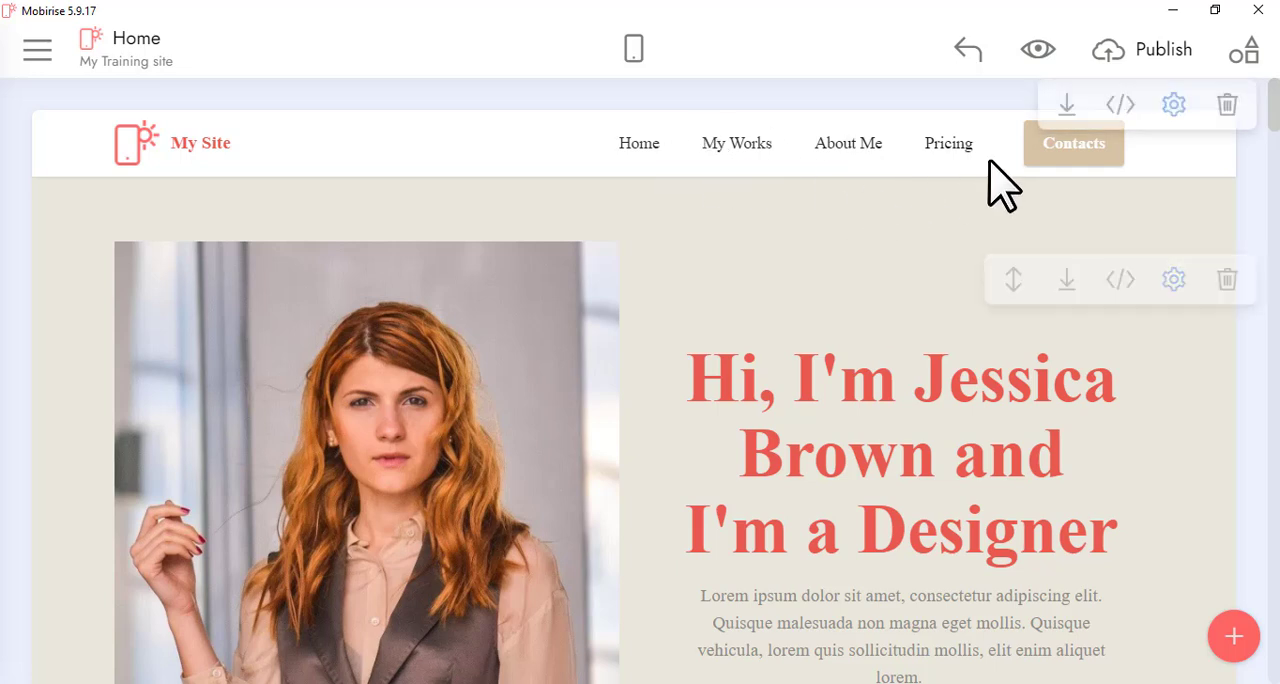
Open the site menu's Pages list to check the site's pages, then close it
left_click(855, 150)
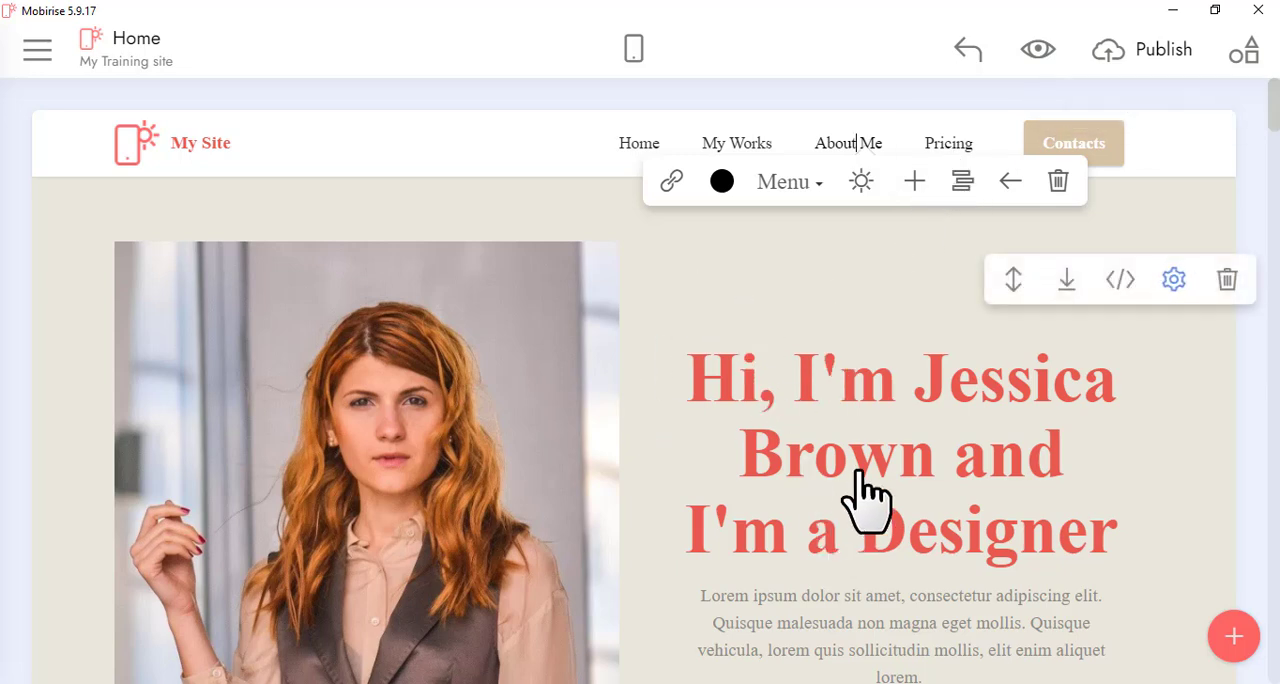
left_click(35, 52)
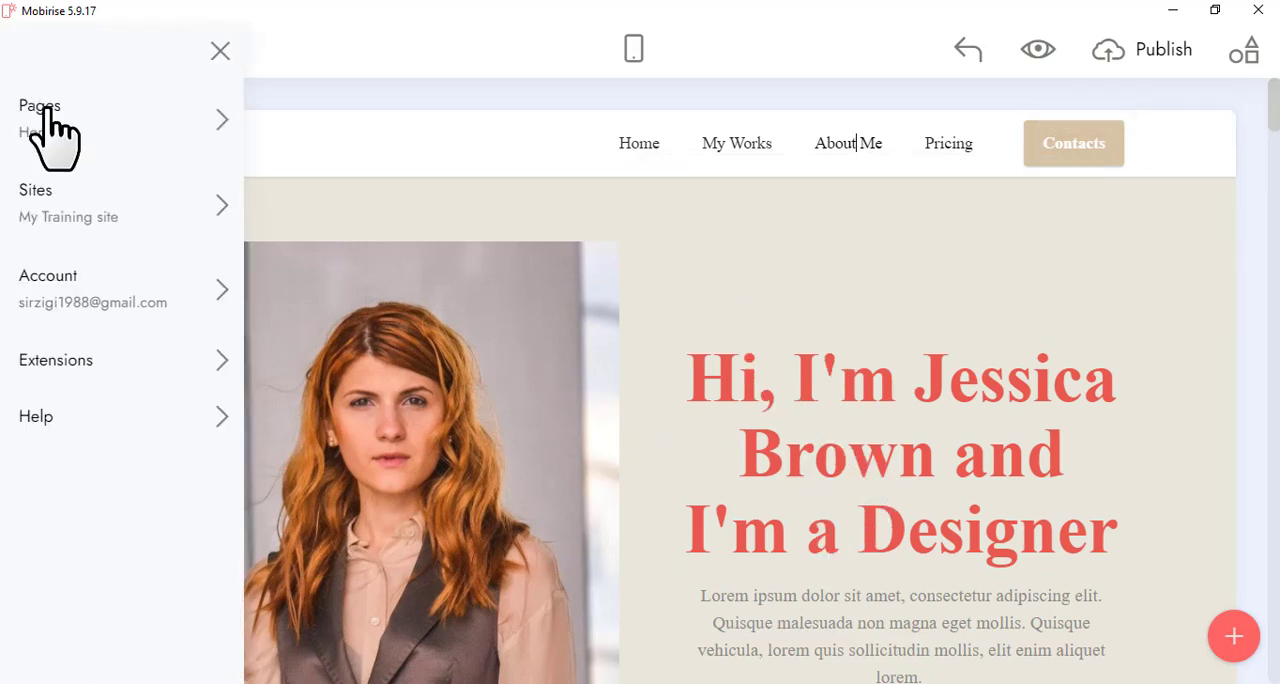
left_click(47, 122)
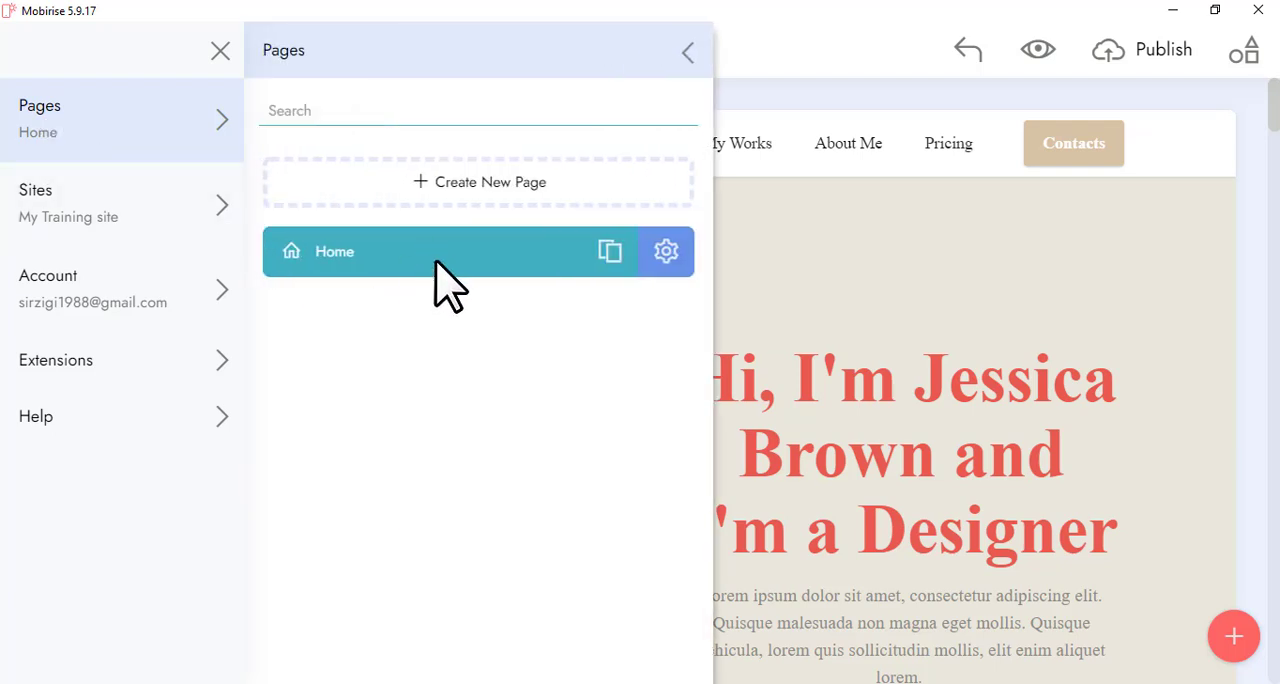
left_click(971, 309)
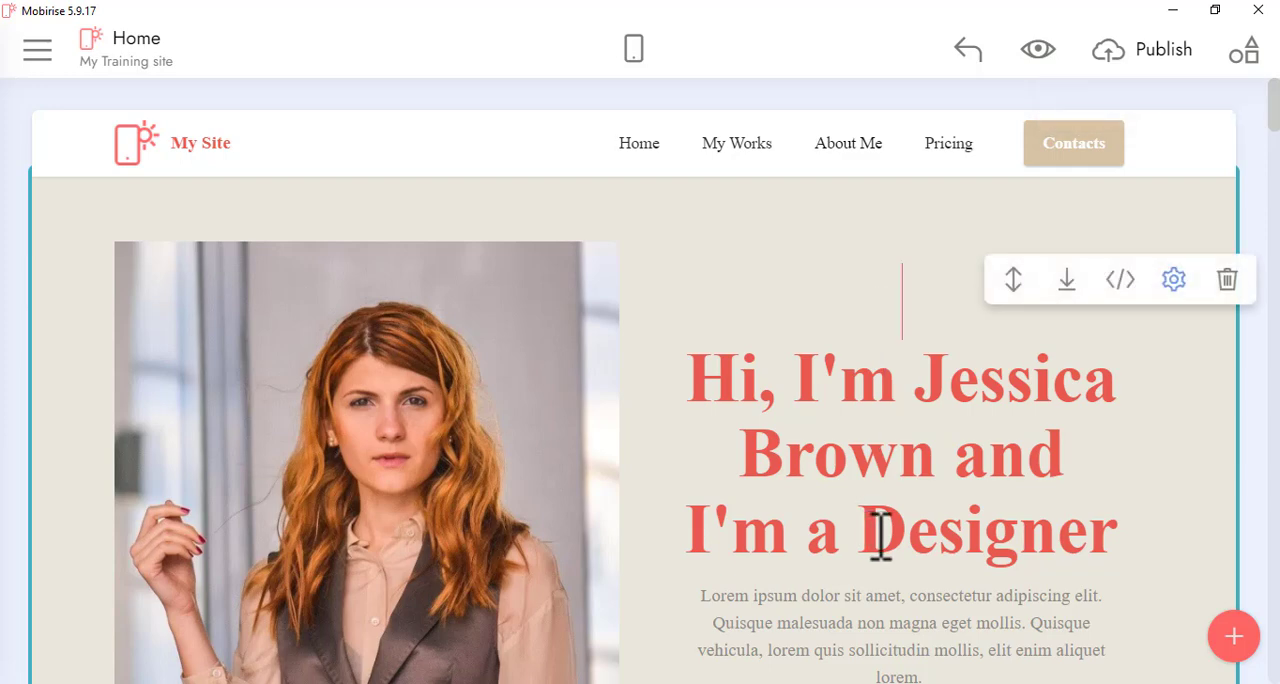
Scroll down the home page to review the services and My Works sections
scroll(883, 532, "down", 5)
scroll(848, 495, "down", 3)
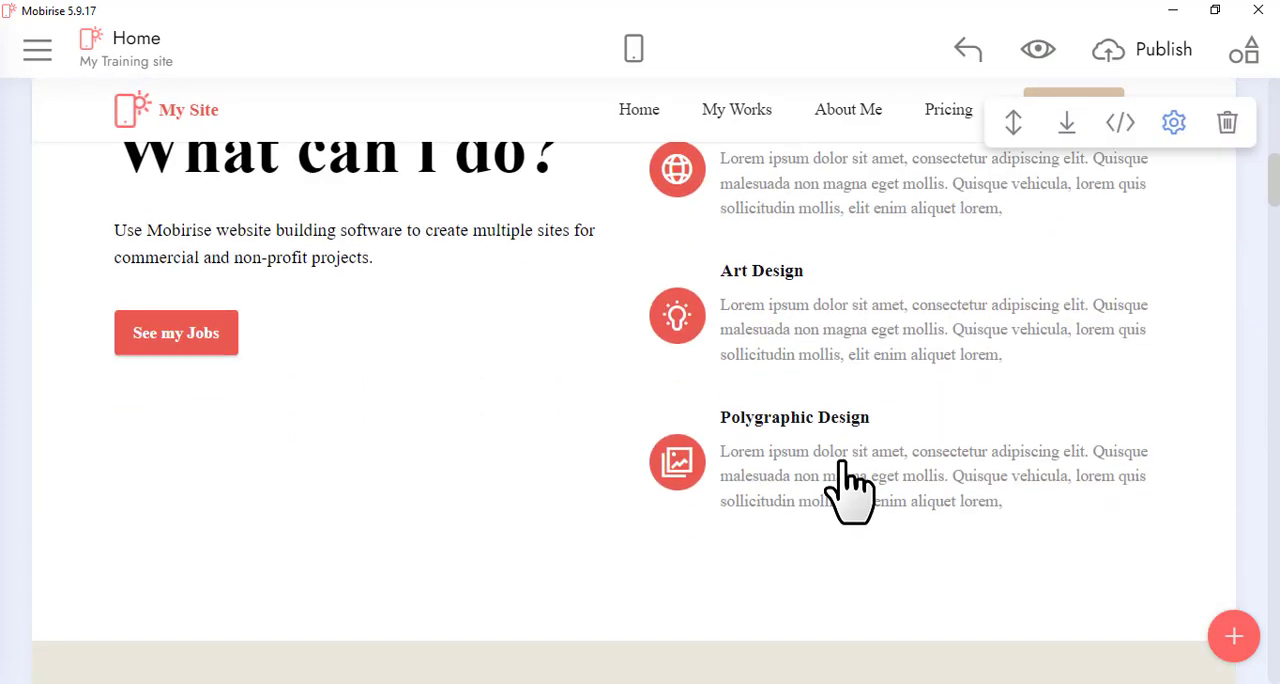
scroll(840, 465, "down", 5)
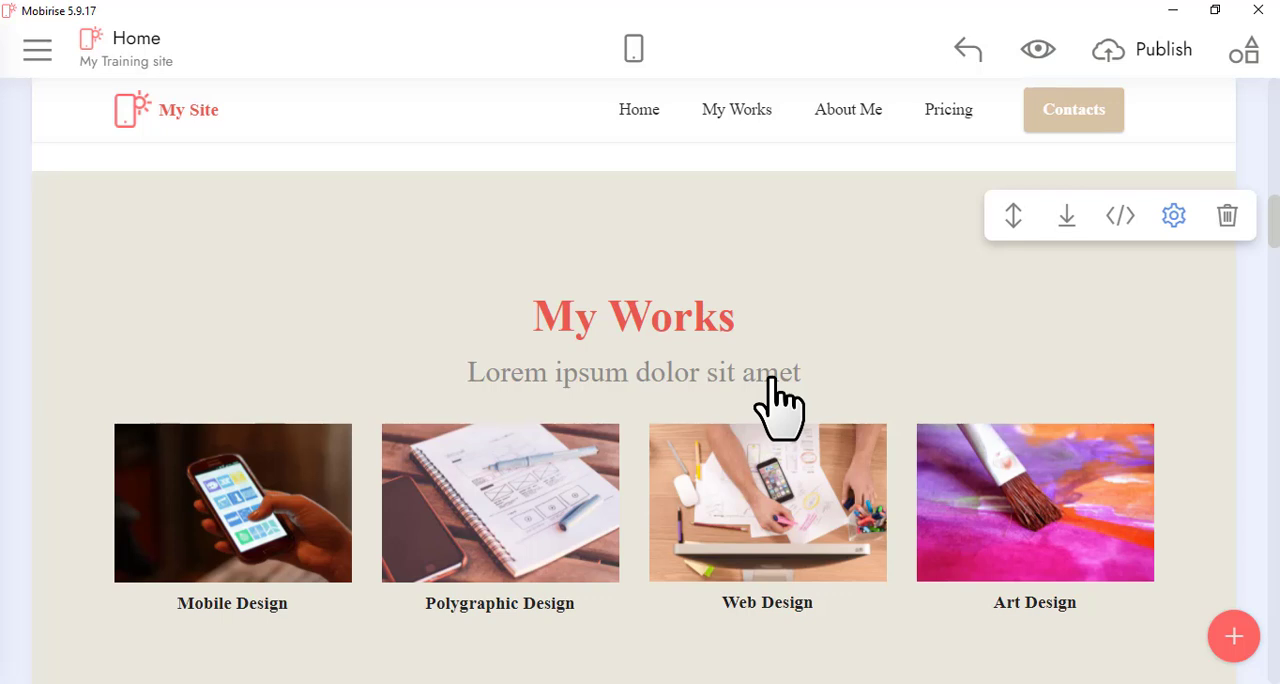
mouse_move(700, 514)
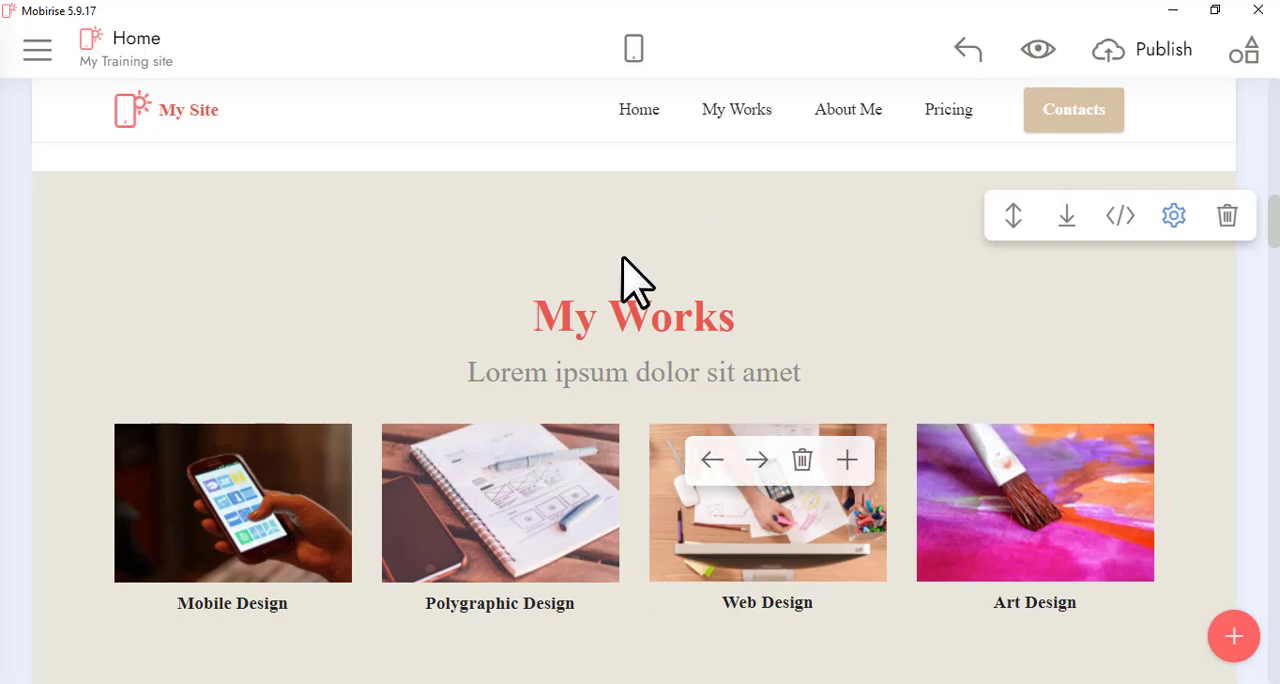
mouse_move(470, 485)
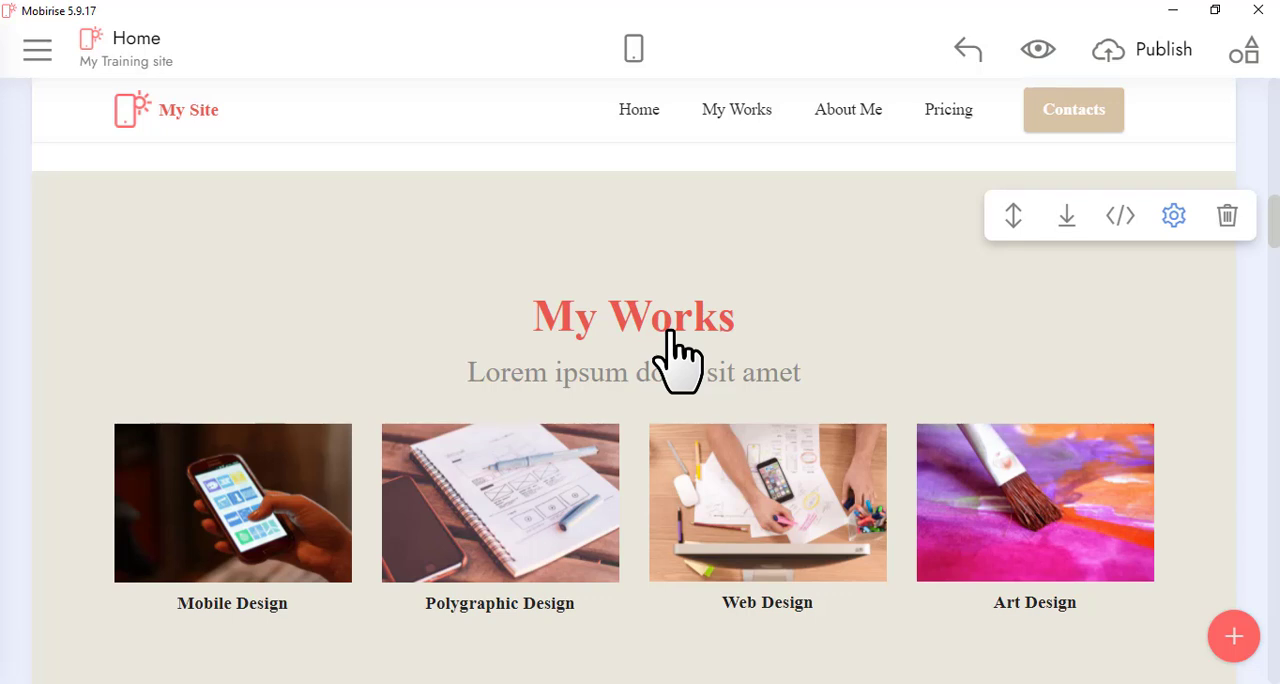
Preview the home page in mobile view, open and cancel the hero image dialog, then return to desktop view
left_click(638, 55)
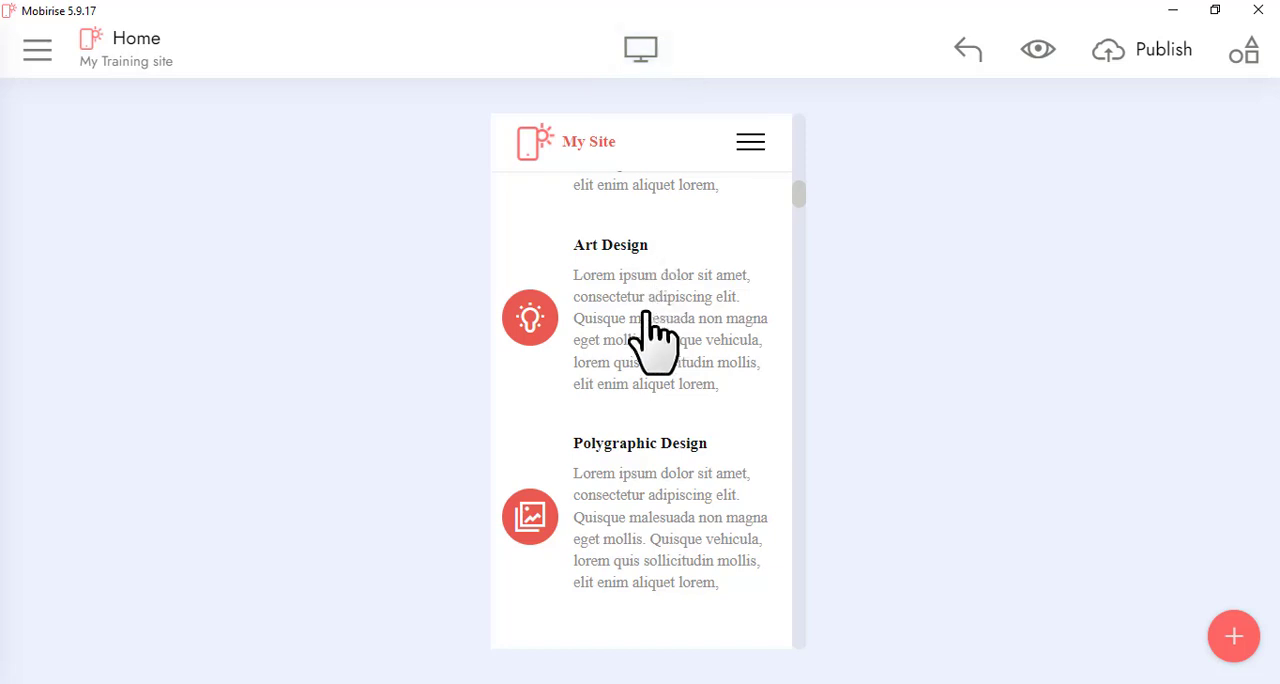
scroll(648, 320, "up", 4)
scroll(648, 320, "up", 5)
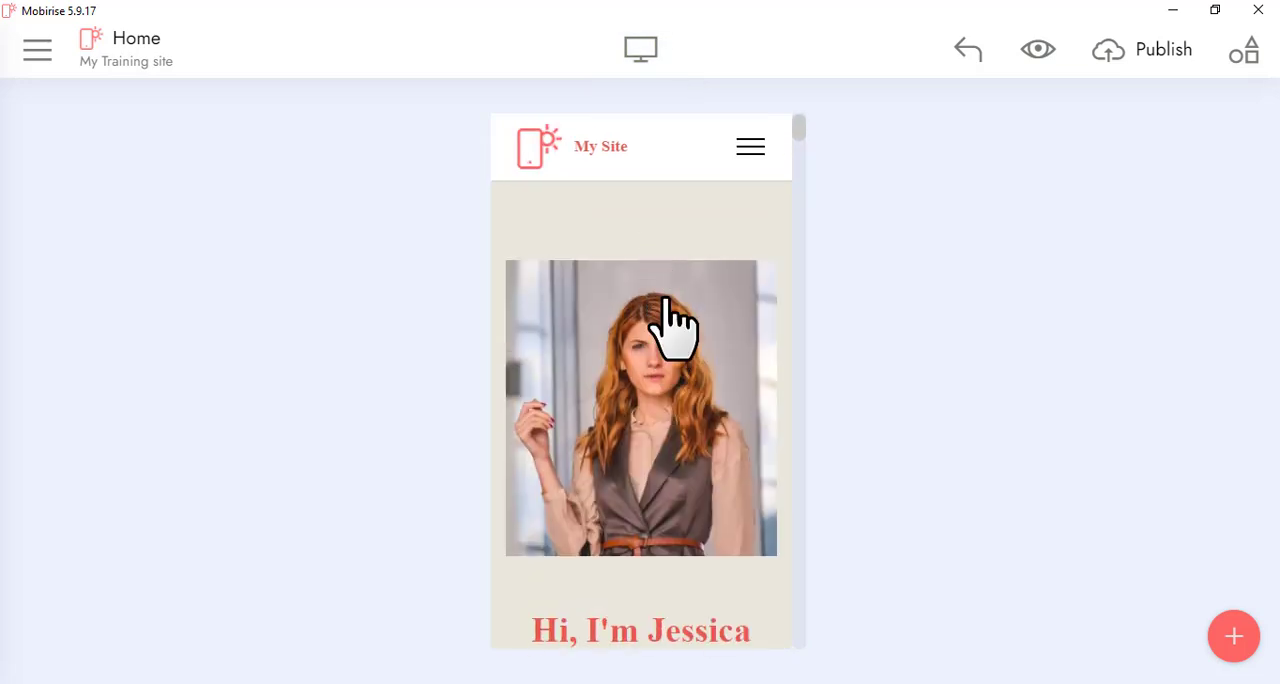
scroll(716, 412, "down", 3)
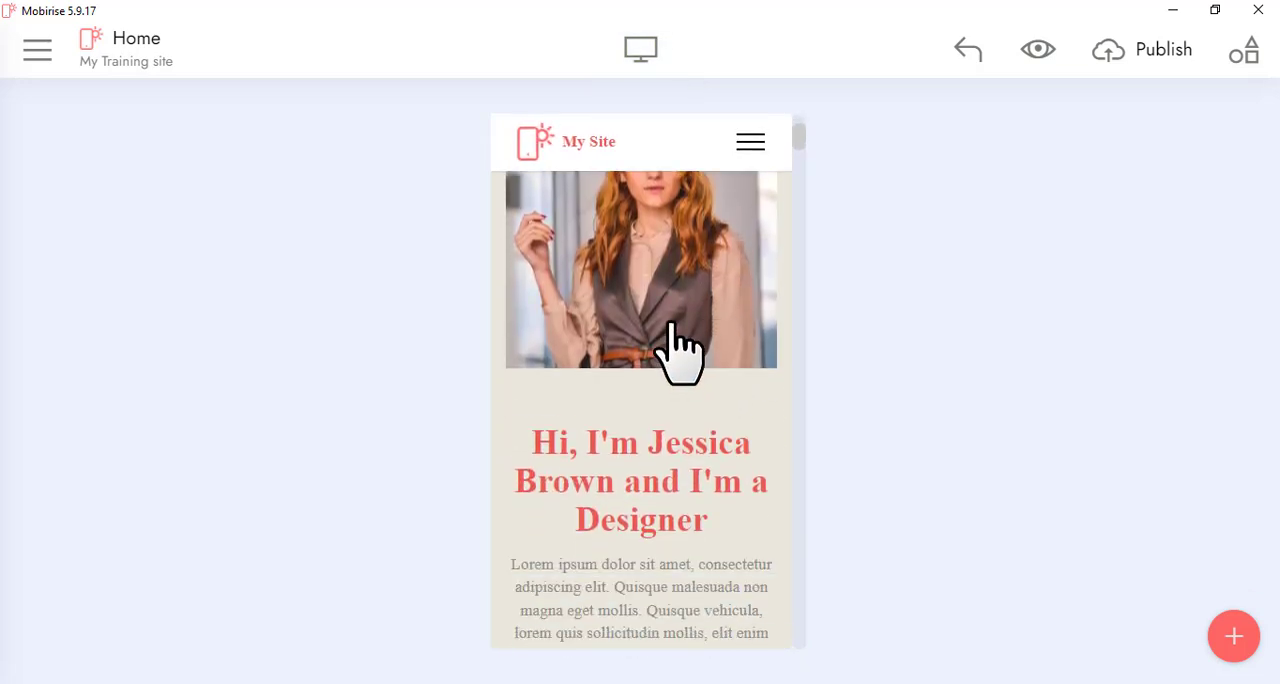
left_click(674, 343)
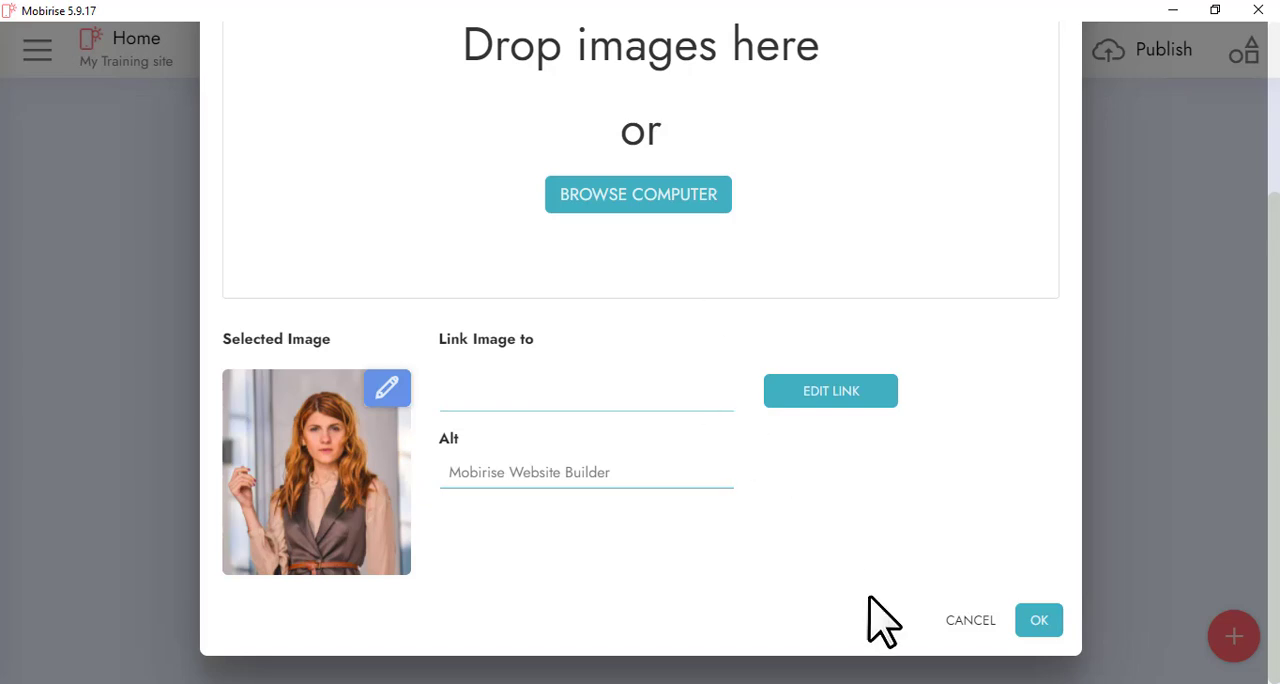
left_click(954, 619)
scroll(609, 343, "down", 3)
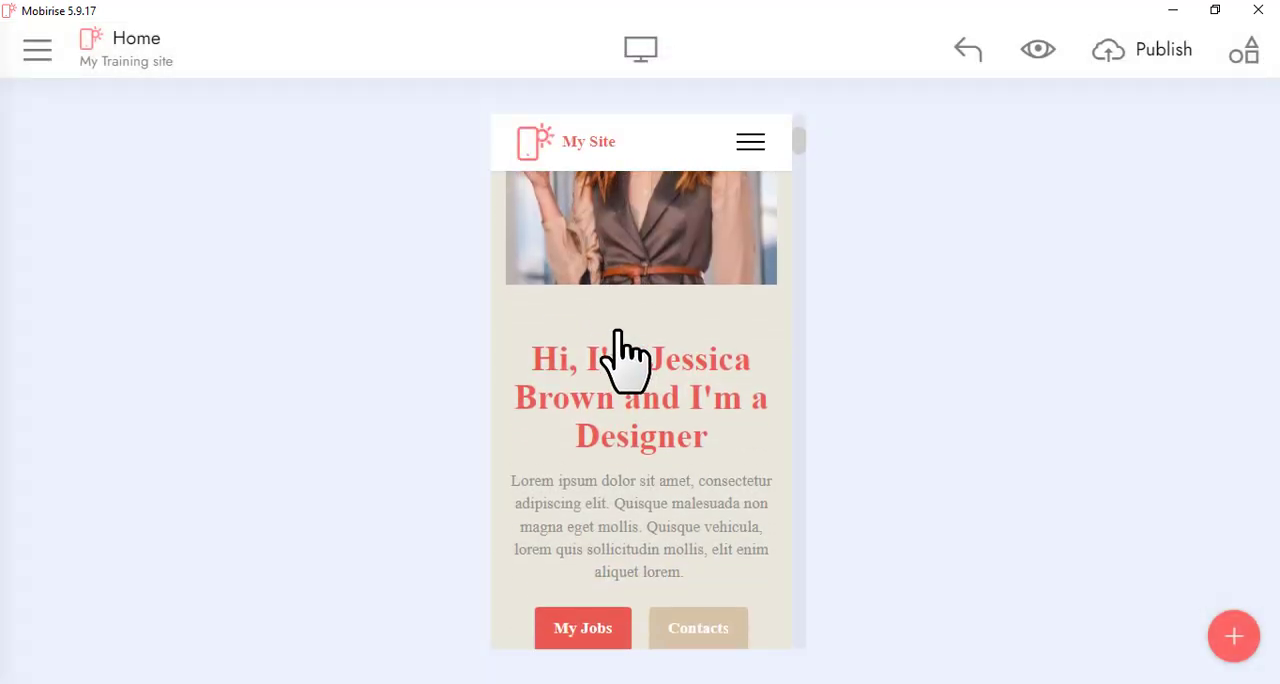
scroll(609, 323, "up", 5)
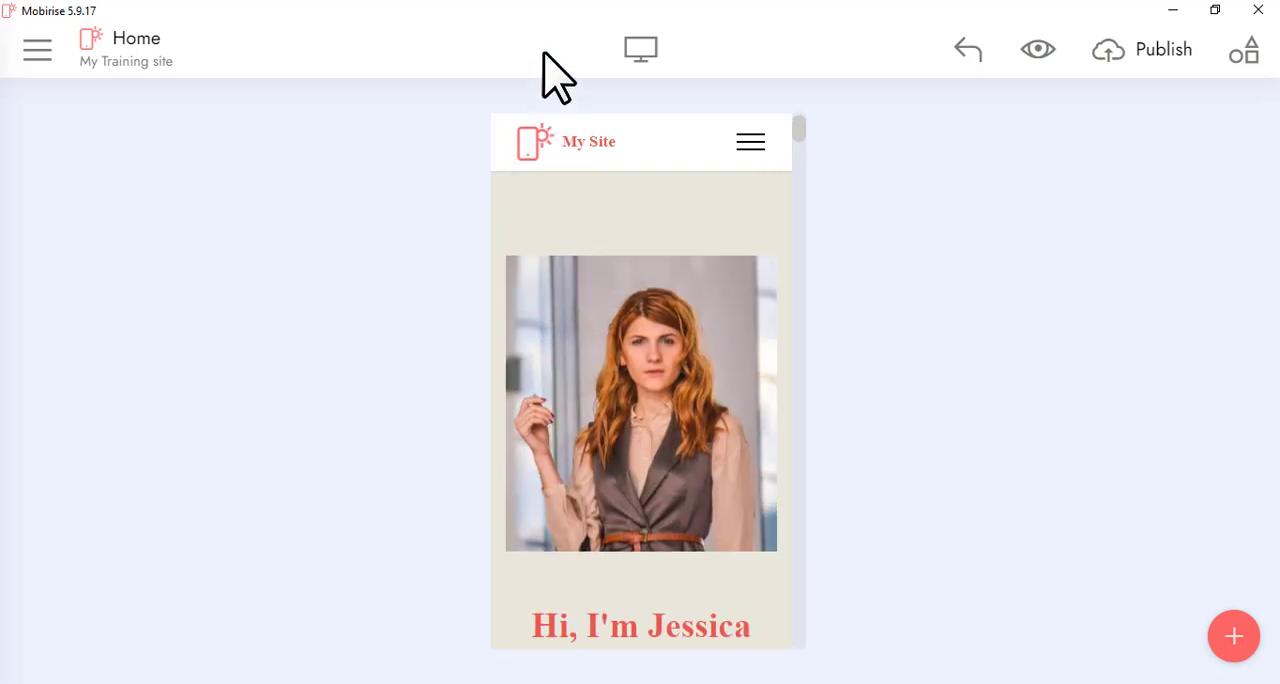
left_click(638, 52)
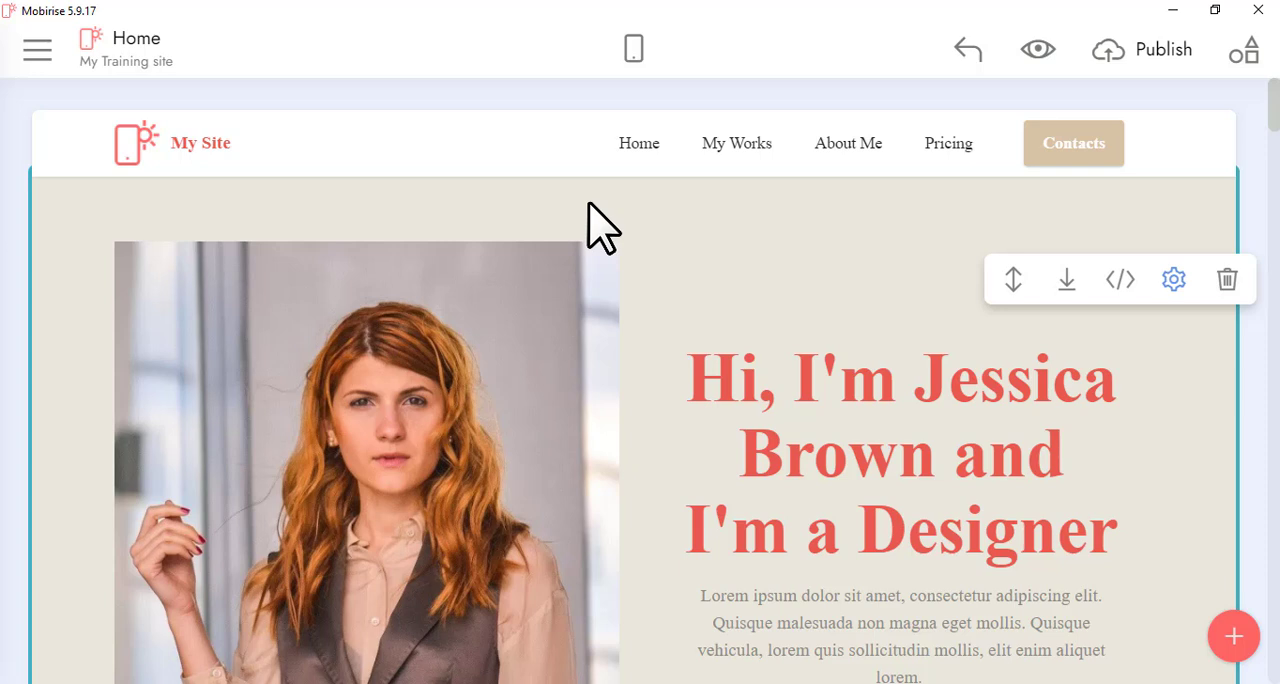
Open Publish and try publishing the site to the subdomain myportfolio on mobirisesite.com
left_click(875, 337)
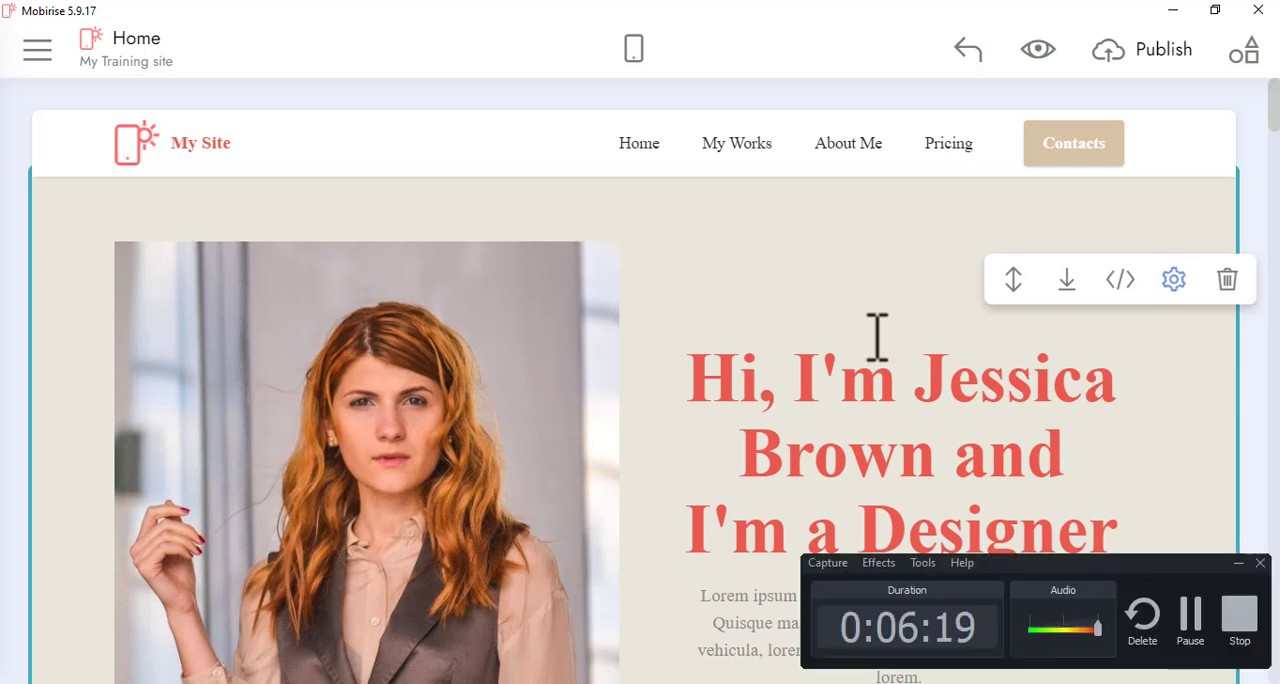
left_click(1158, 70)
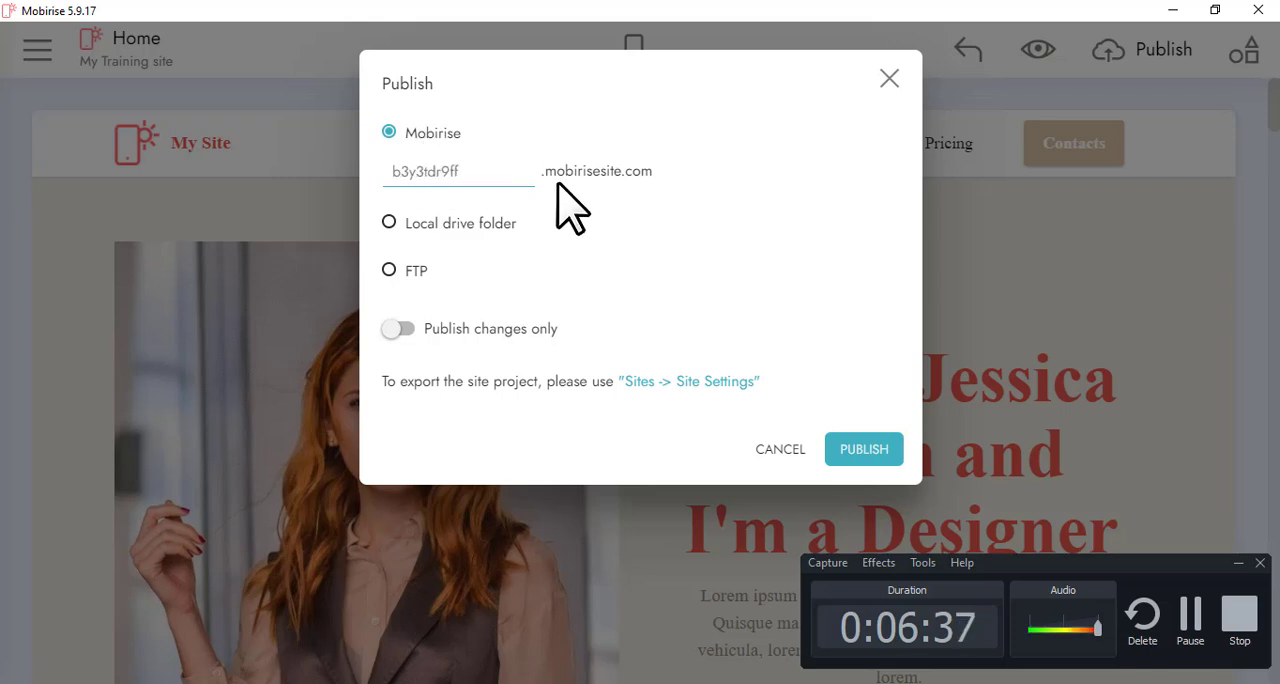
double_click(481, 180)
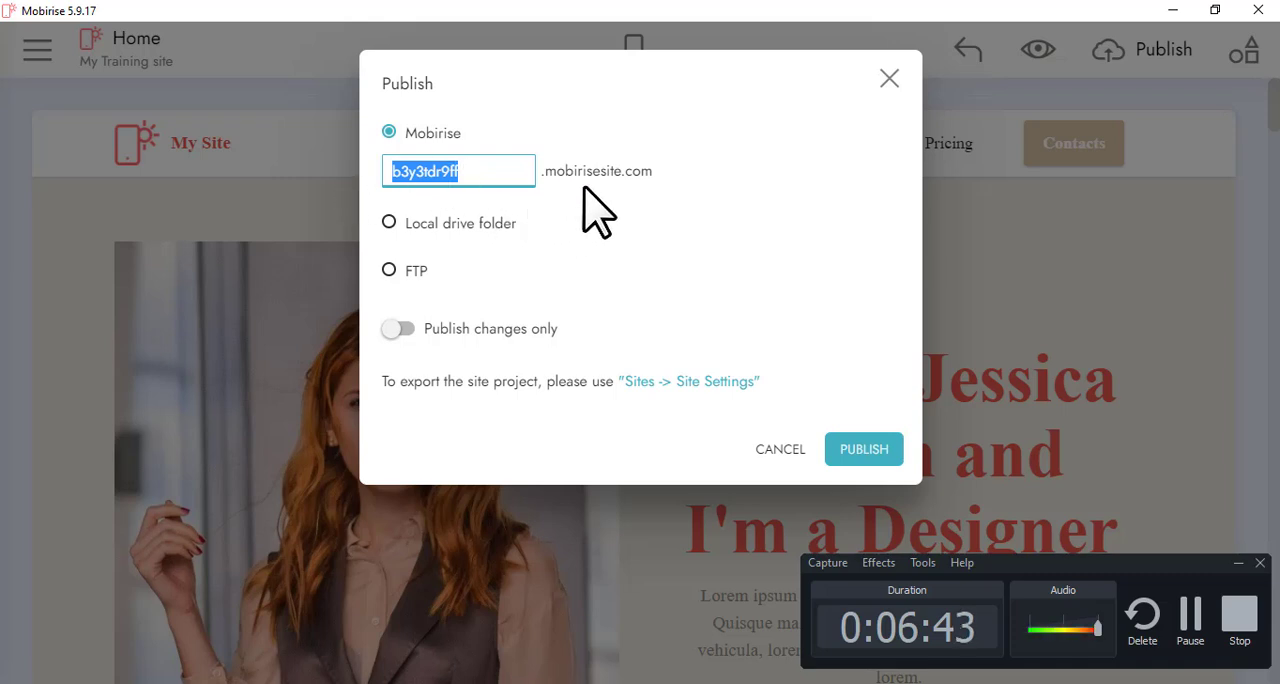
left_click(657, 187)
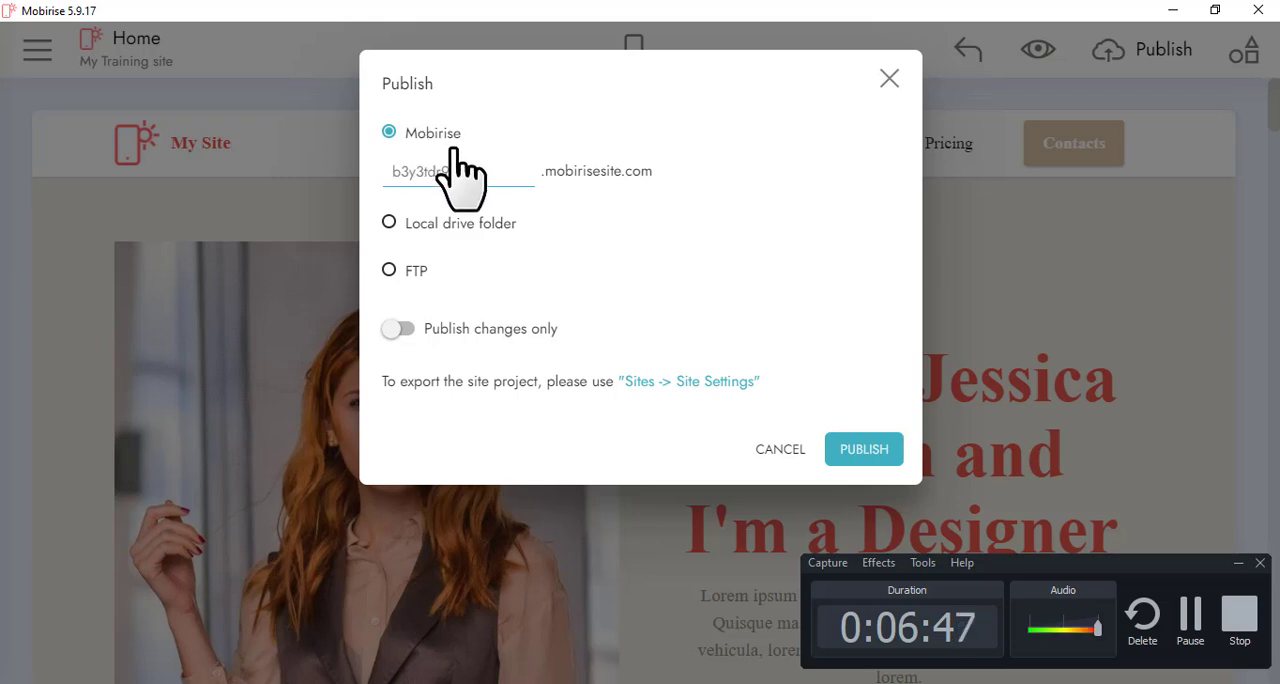
left_click_drag(480, 171, 310, 180)
type("my")
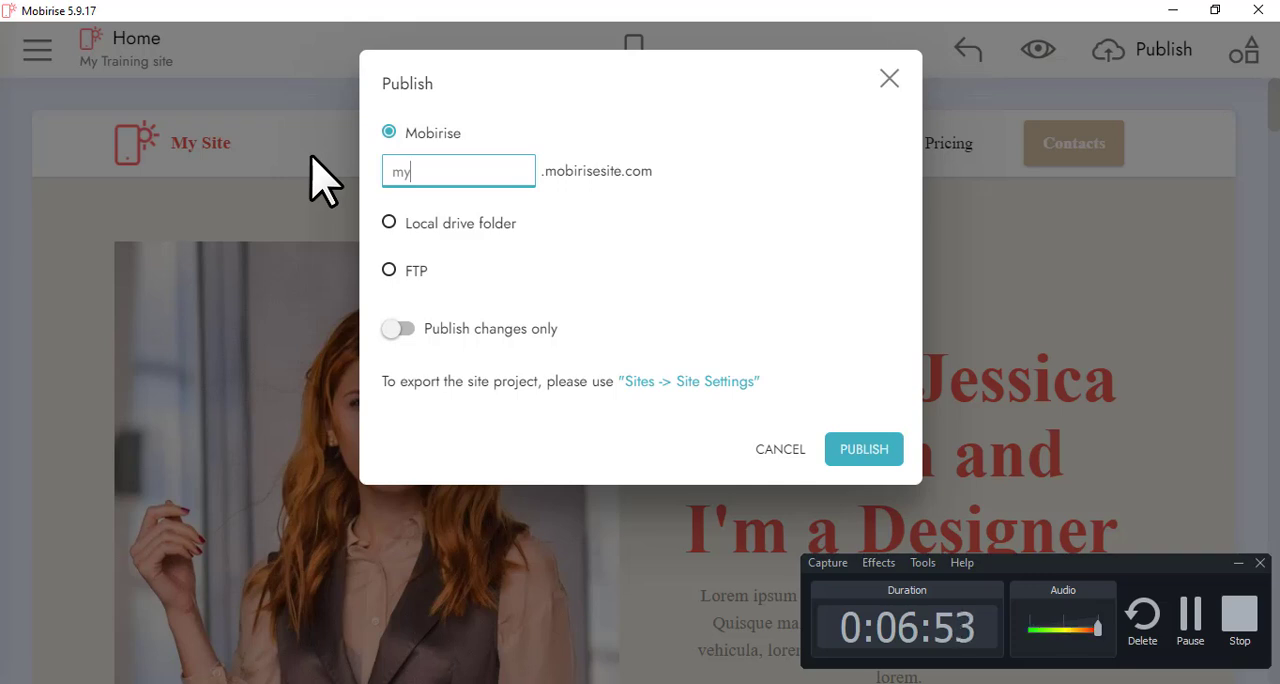
type("port")
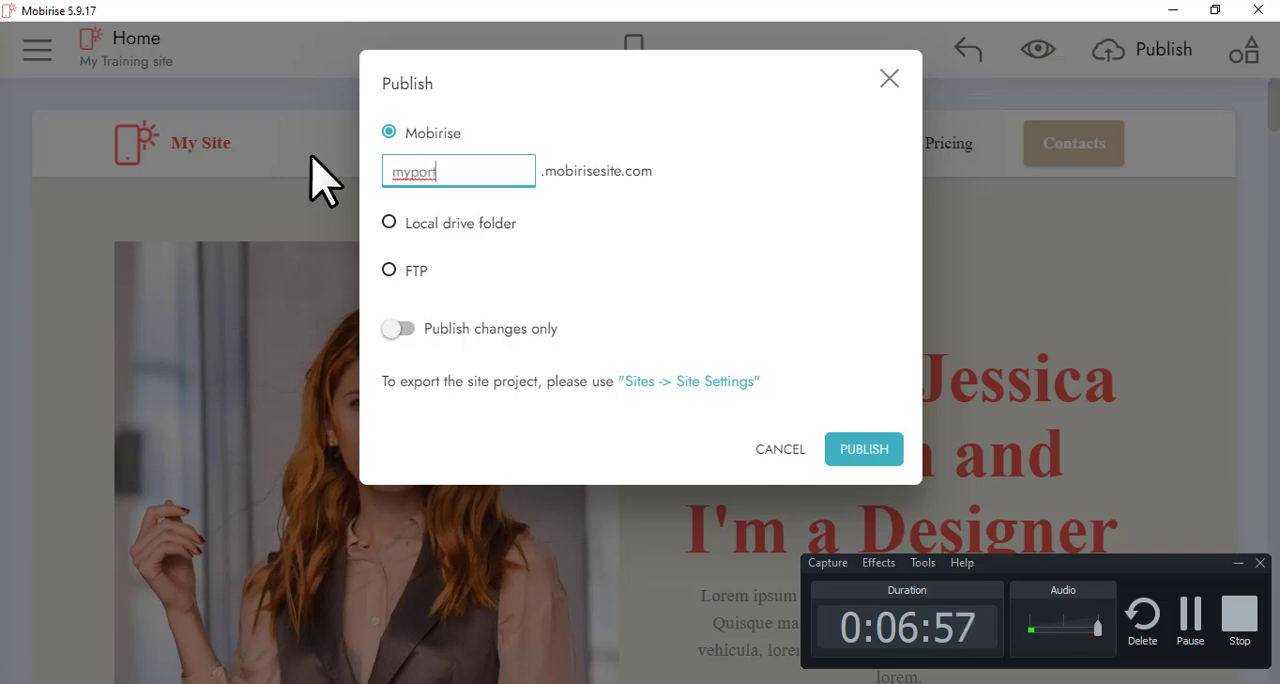
type("folio")
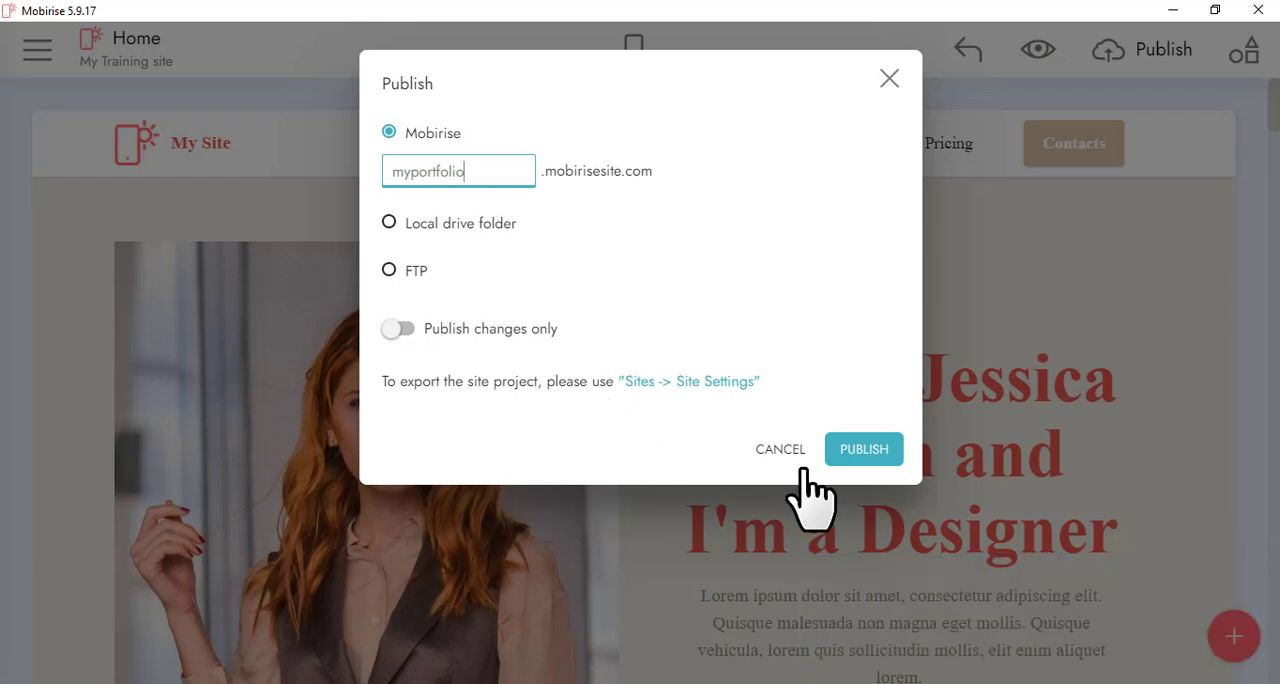
left_click(860, 452)
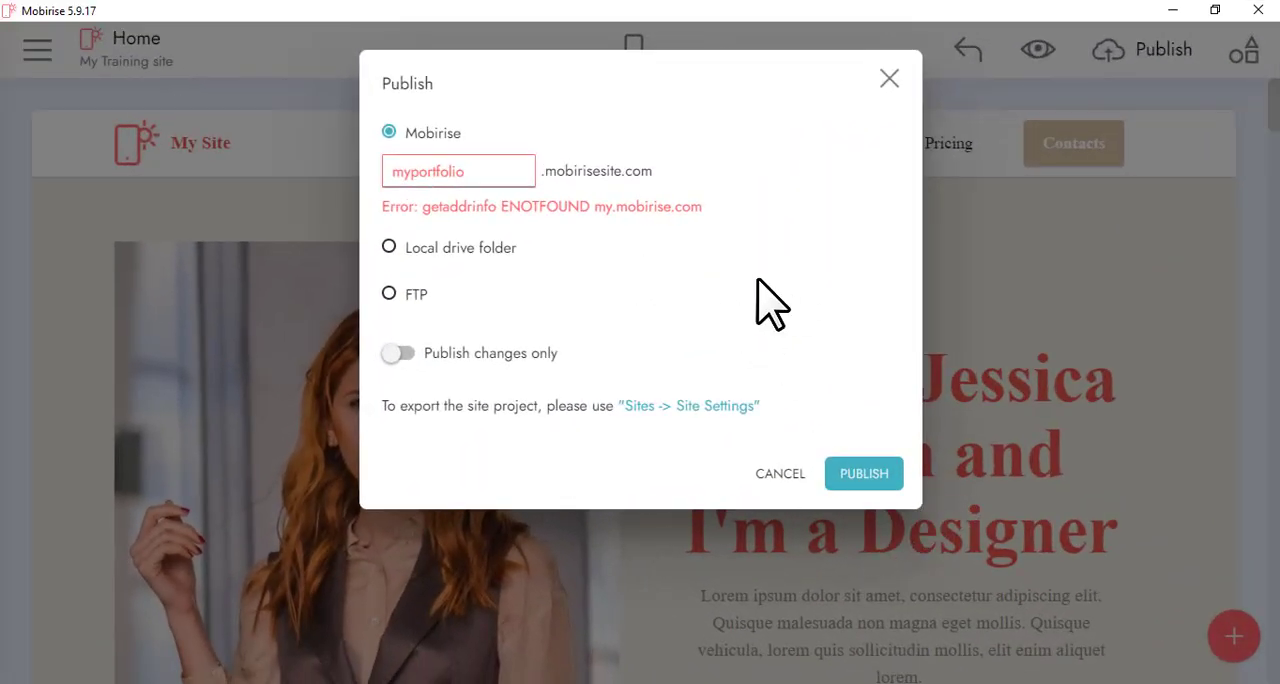
left_click(864, 478)
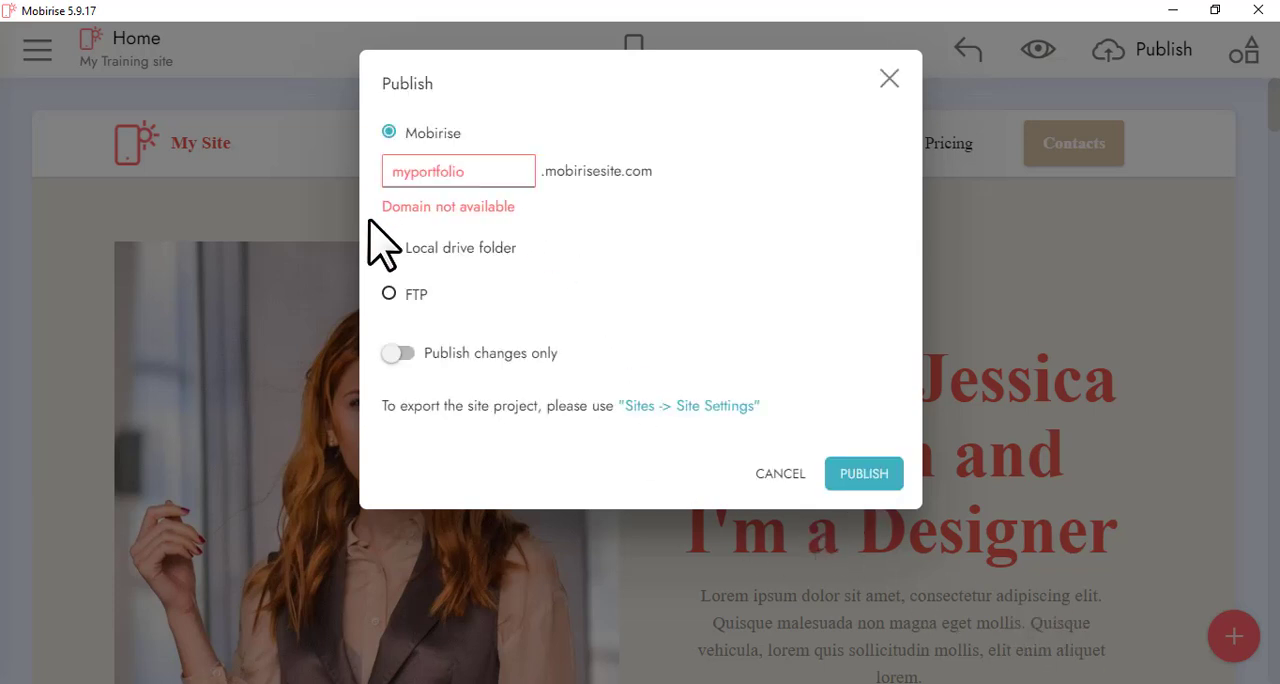
Change the subdomain to trainportfolio and publish the site to mobirisesite.com
left_click(486, 172)
key("BackSpace")
key("BackSpace")
key("BackSpace")
key("BackSpace")
key("BackSpace")
key("BackSpace")
key("BackSpace")
key("BackSpace")
key("BackSpace")
key("BackSpace")
key("BackSpace")
type("tr")
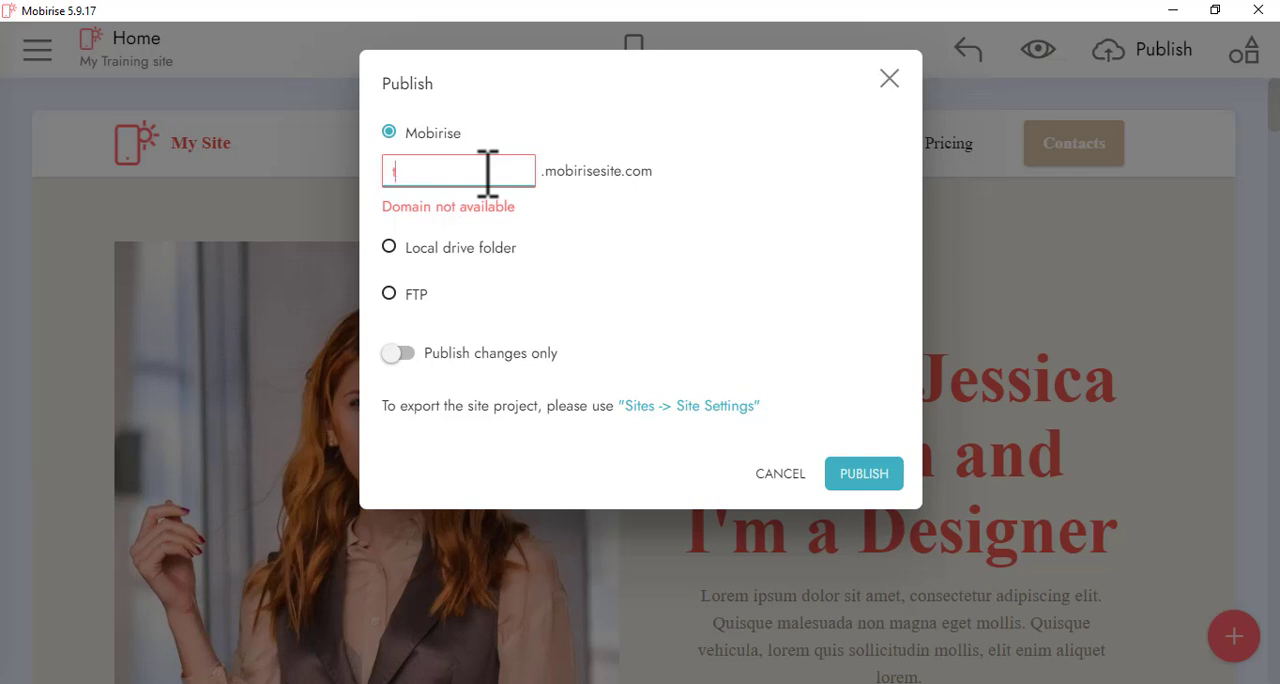
type("ainportfolio")
left_click(885, 480)
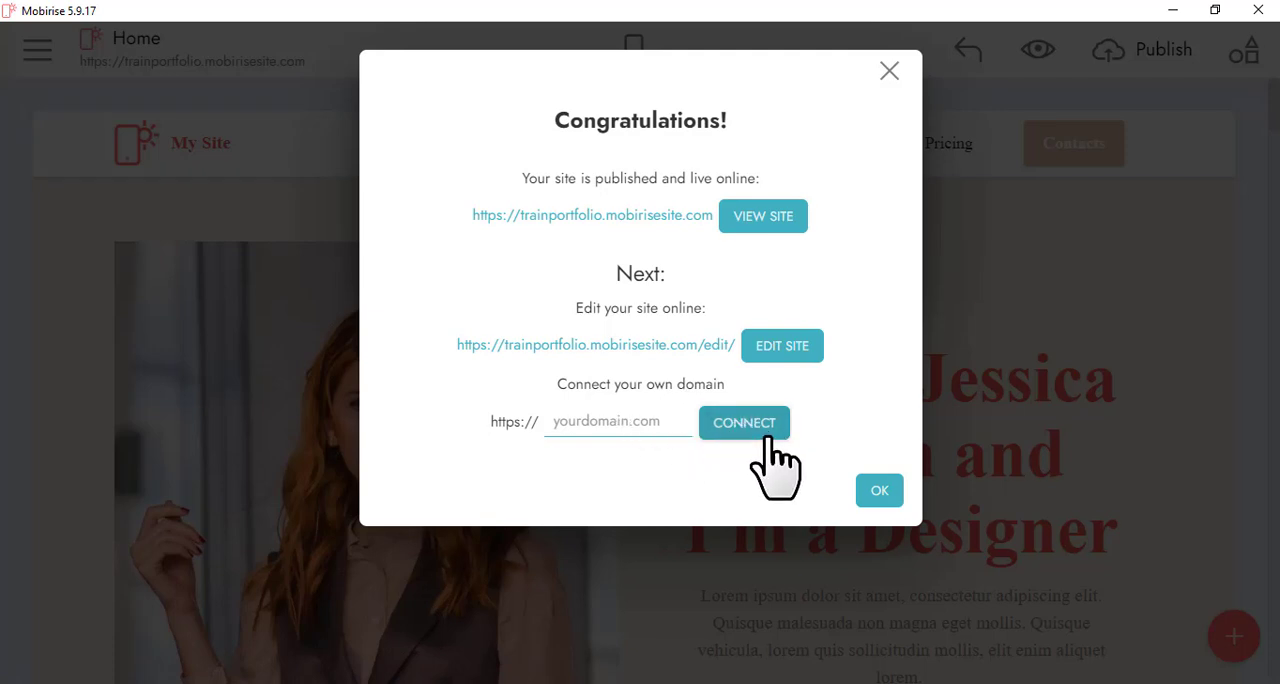
Open the published site in the browser and scroll through it, returning to the top via Home
left_click(776, 222)
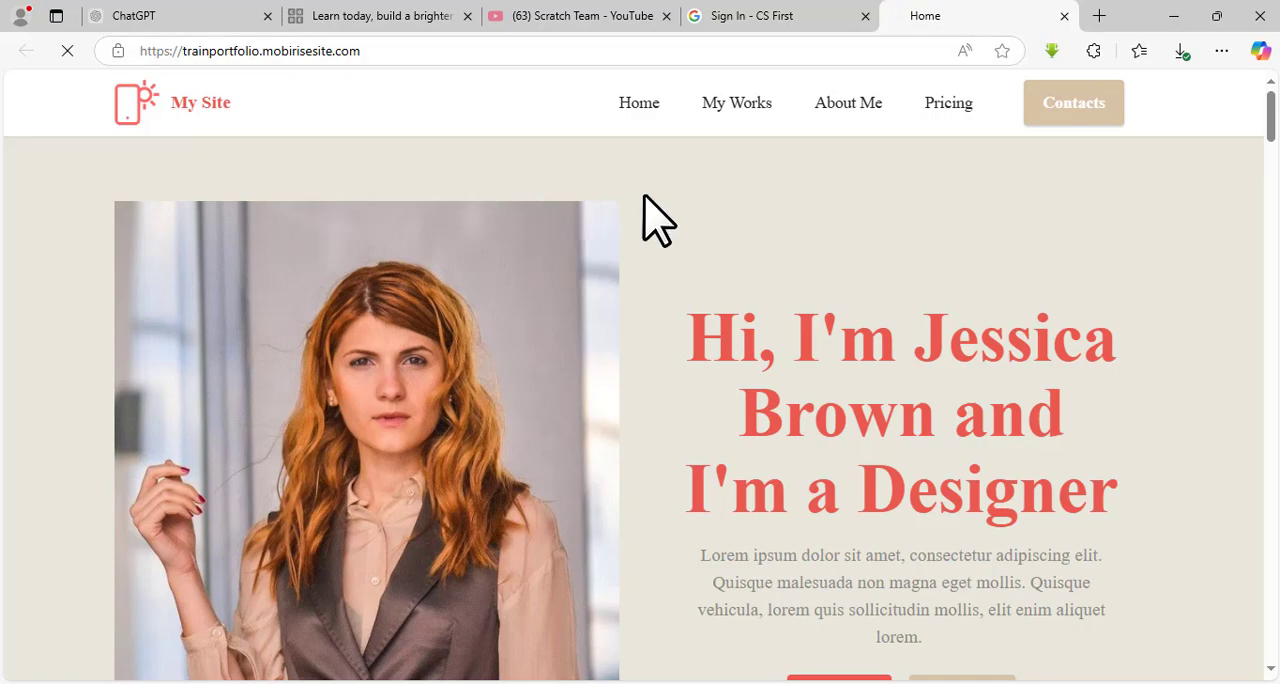
scroll(657, 218, "down", 4)
scroll(657, 218, "down", 20)
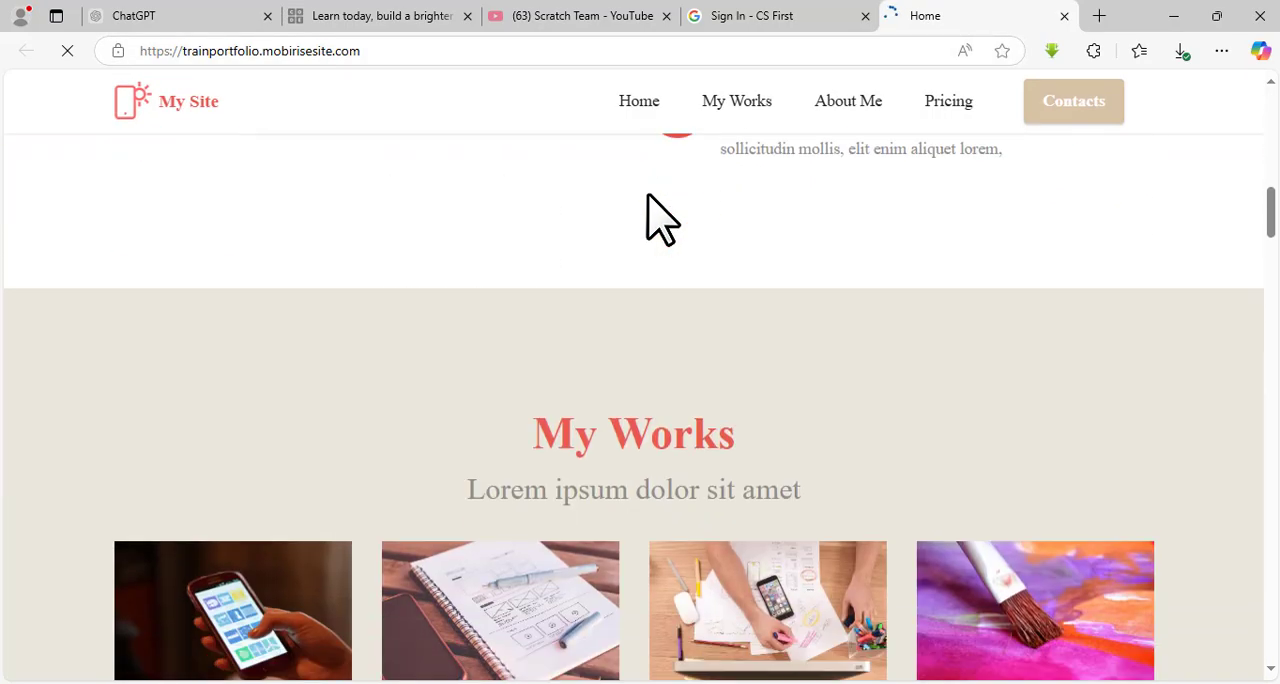
scroll(657, 218, "down", 20)
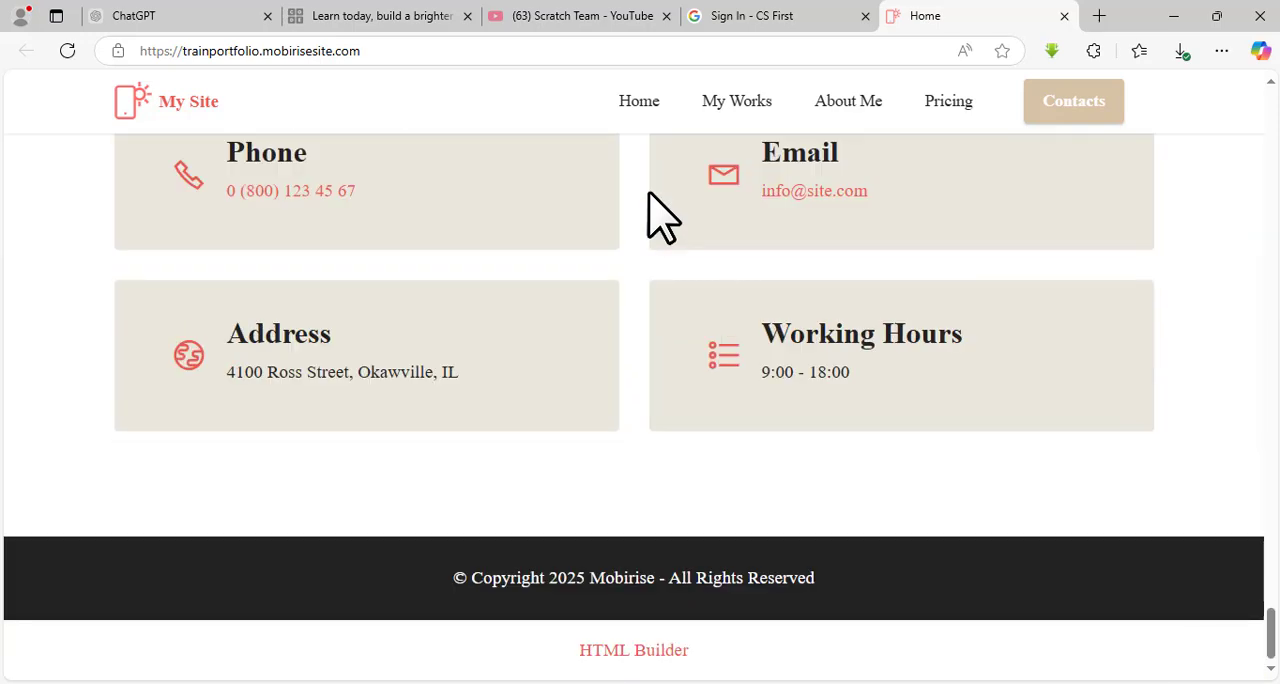
left_click(648, 101)
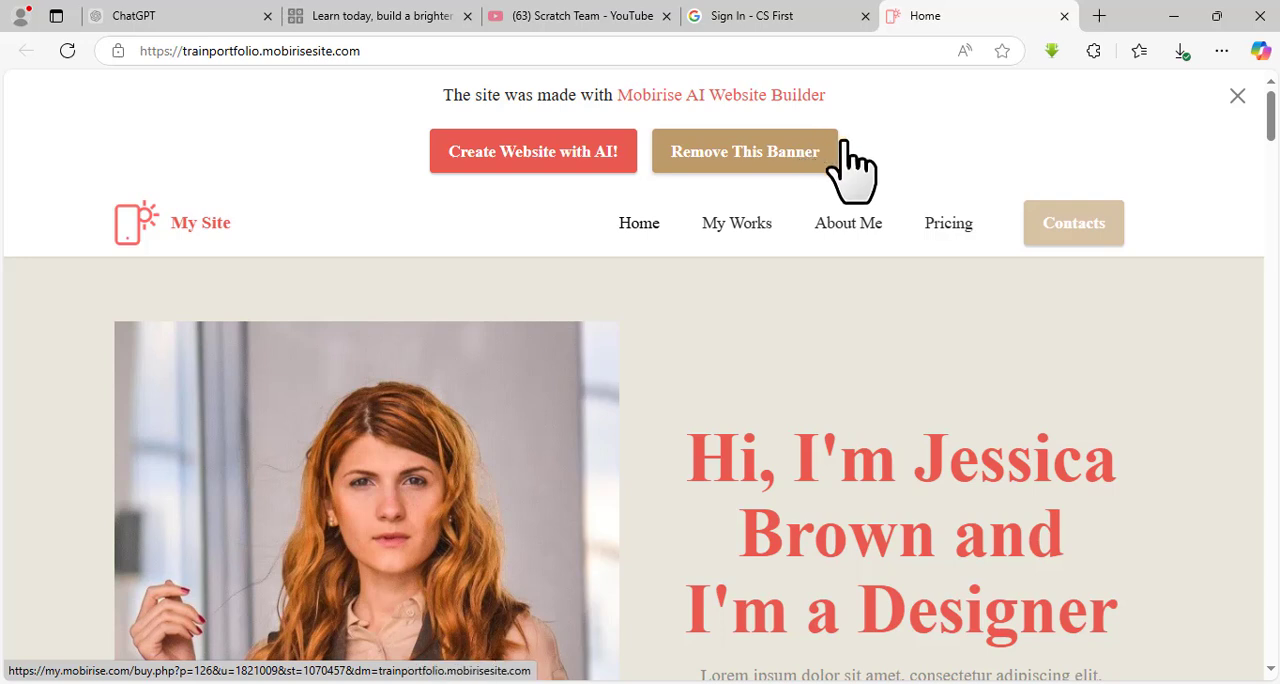
Open the Remove This Banner option and review the checkout page for the yearly site plan
left_click(773, 156)
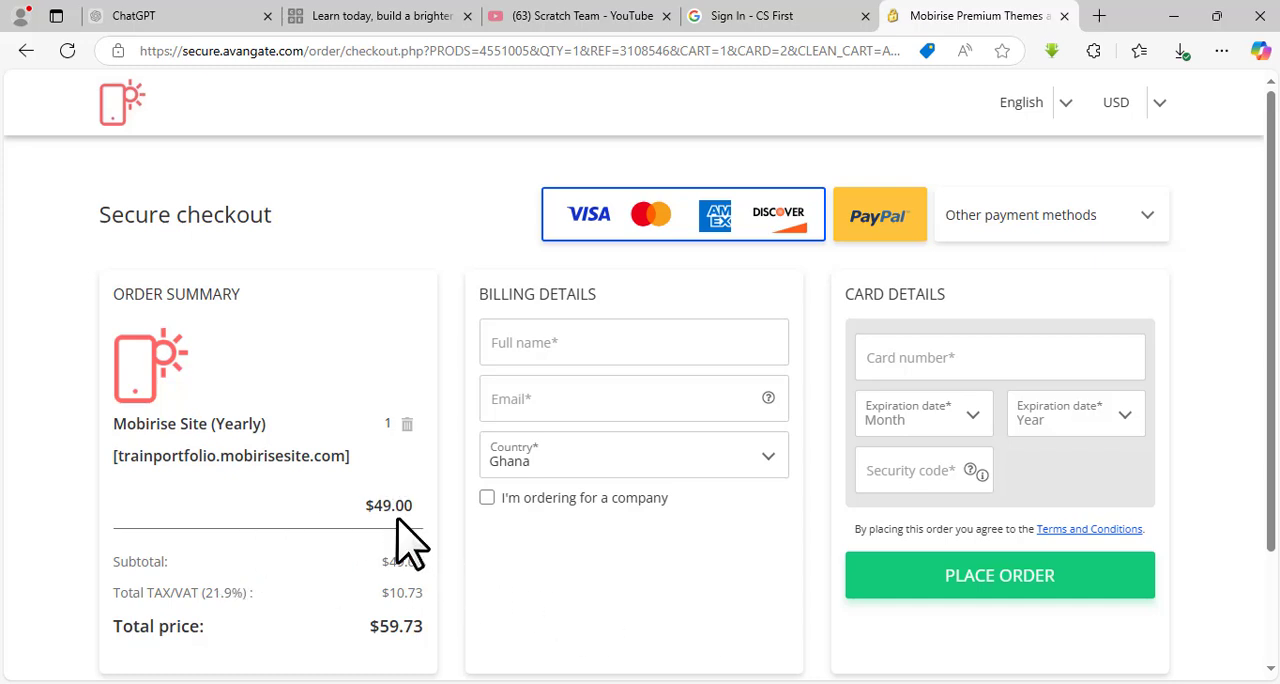
scroll(415, 545, "down", 2)
scroll(415, 545, "down", 1)
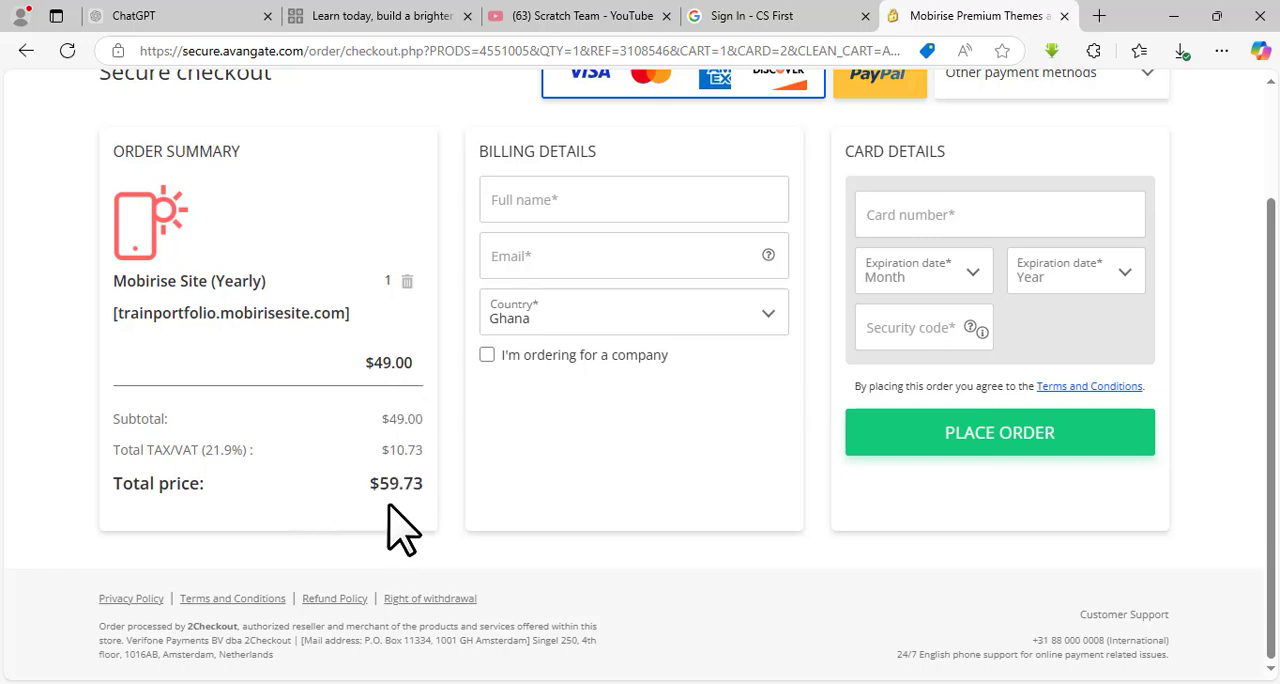
scroll(590, 497, "up", 2)
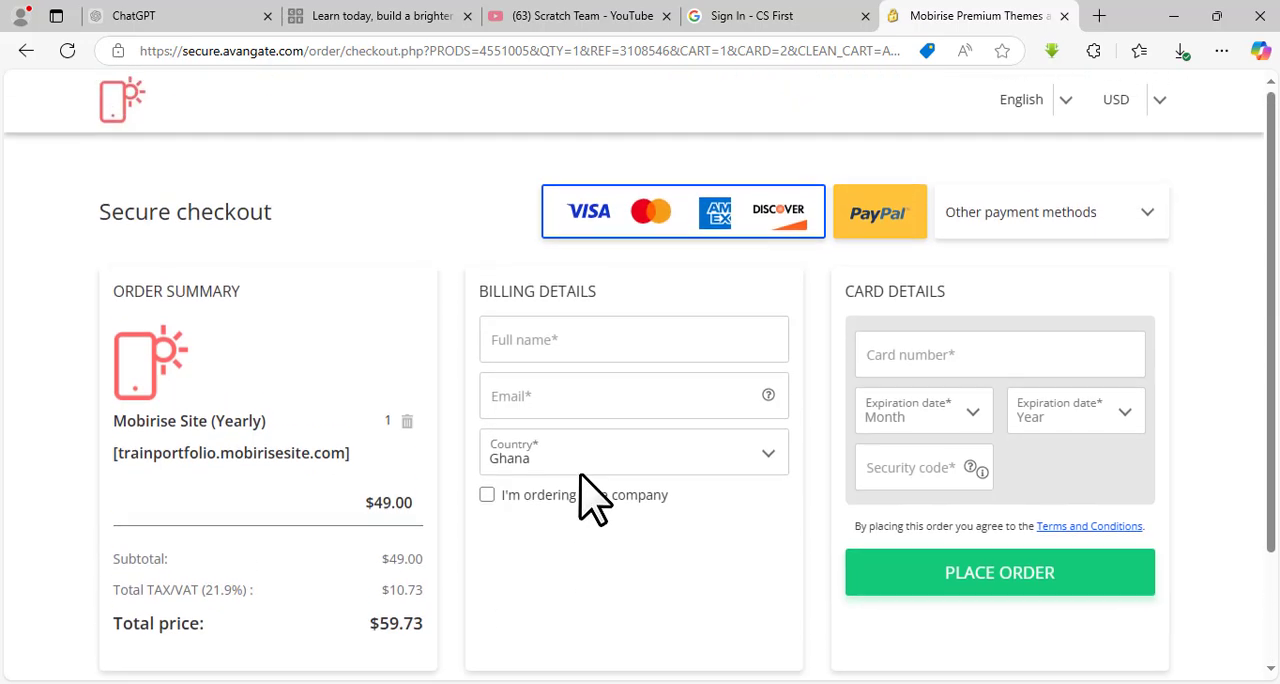